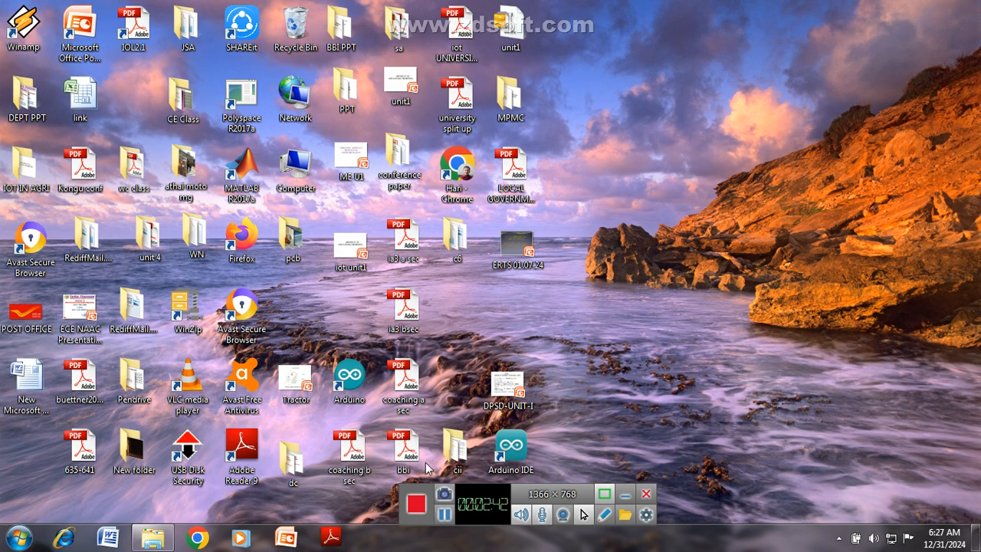
Open Chrome, go to google.co.in, search for tinkercad and open the Tinkercad website
double_click(464, 186)
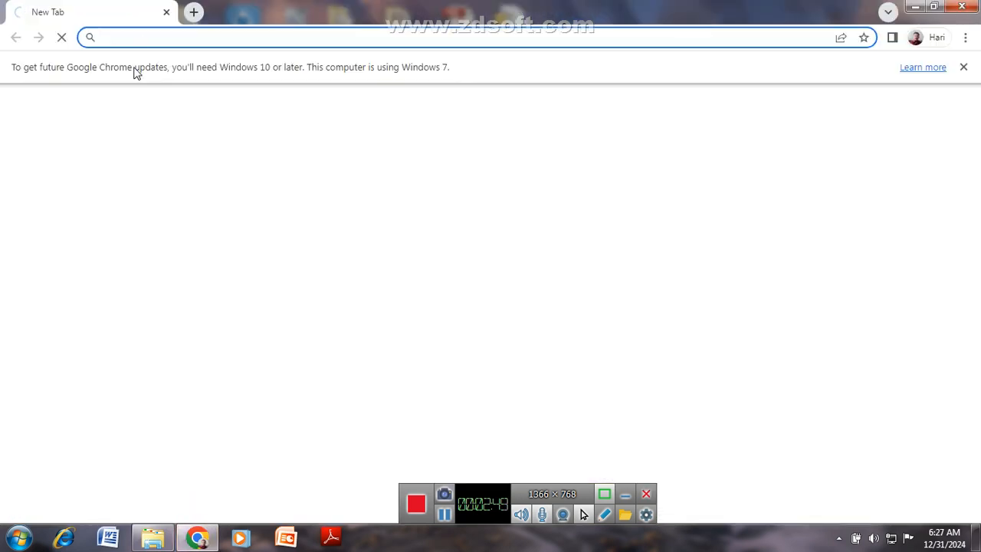
left_click(141, 43)
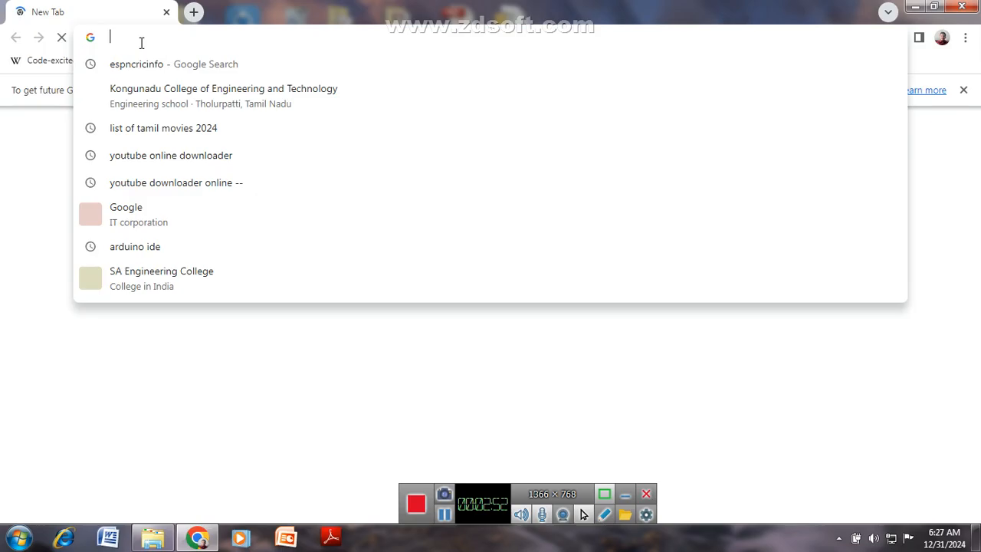
type("google.co.in")
key("Return")
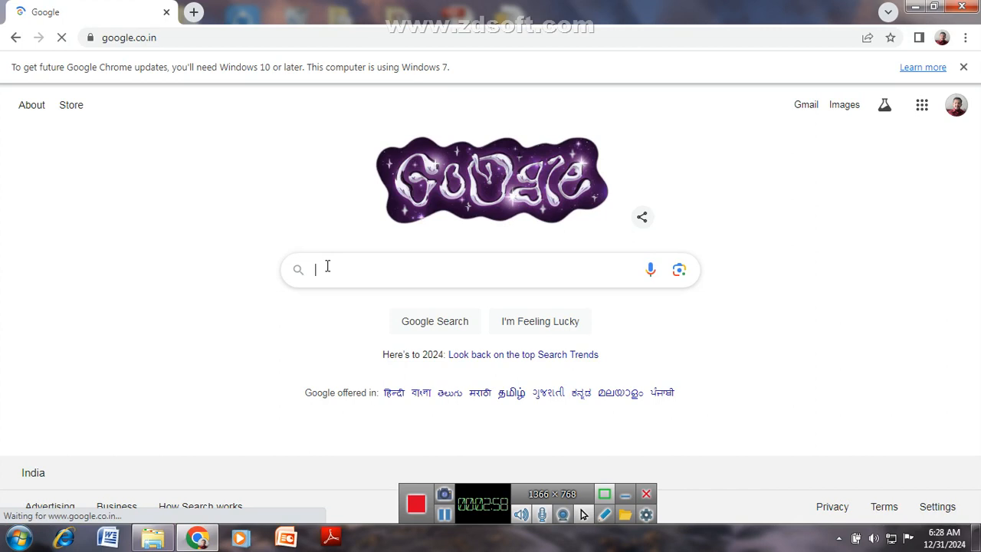
type("tinkercad")
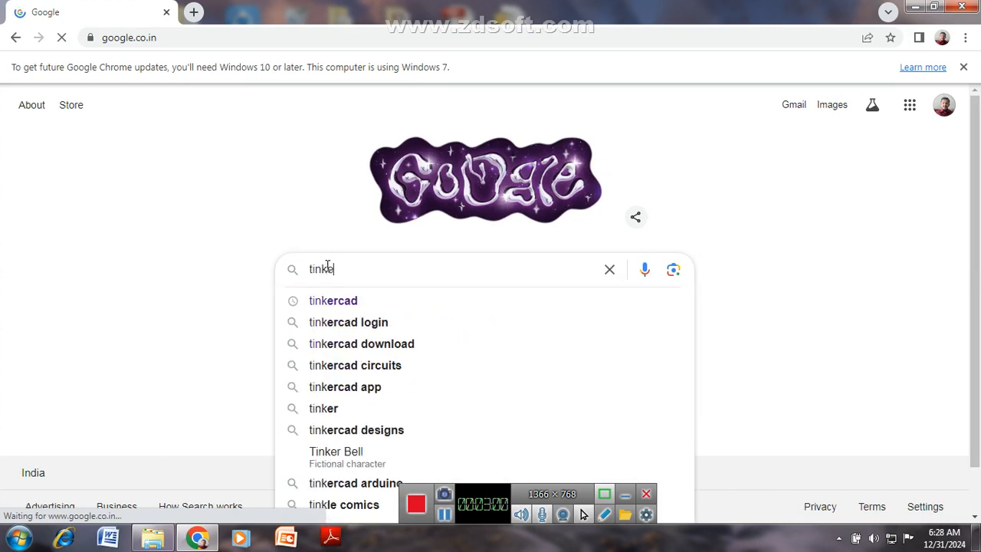
left_click(339, 304)
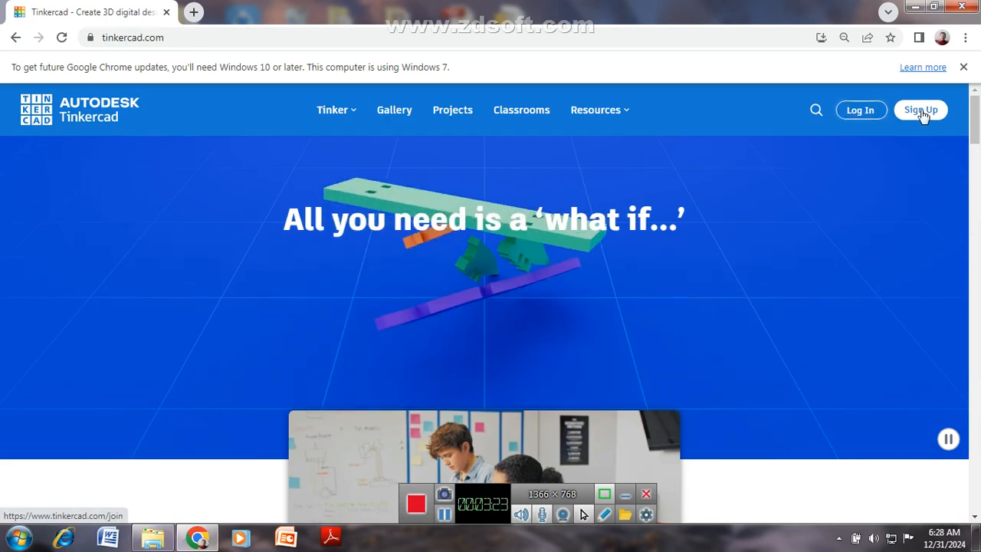
Log in to Tinkercad as an educator using the Google sign-in option
left_click(864, 112)
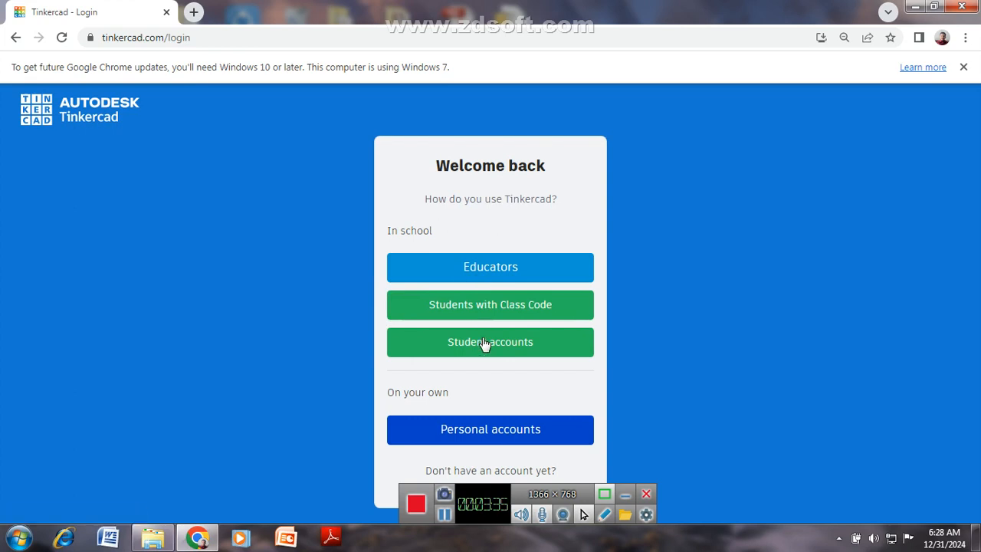
left_click(483, 276)
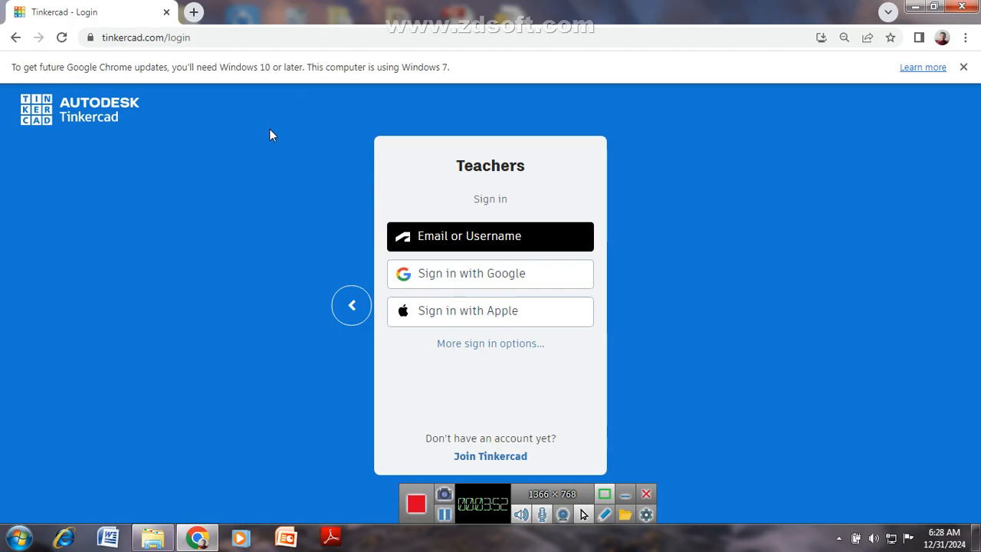
left_click(427, 279)
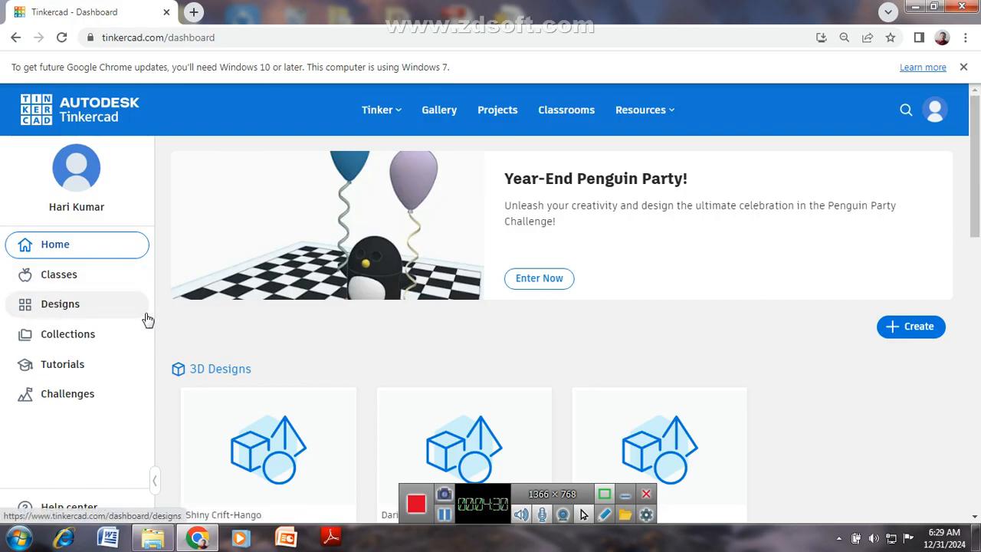
Create a new Circuits design from the account options and dismiss the browser's update notice
left_click(937, 113)
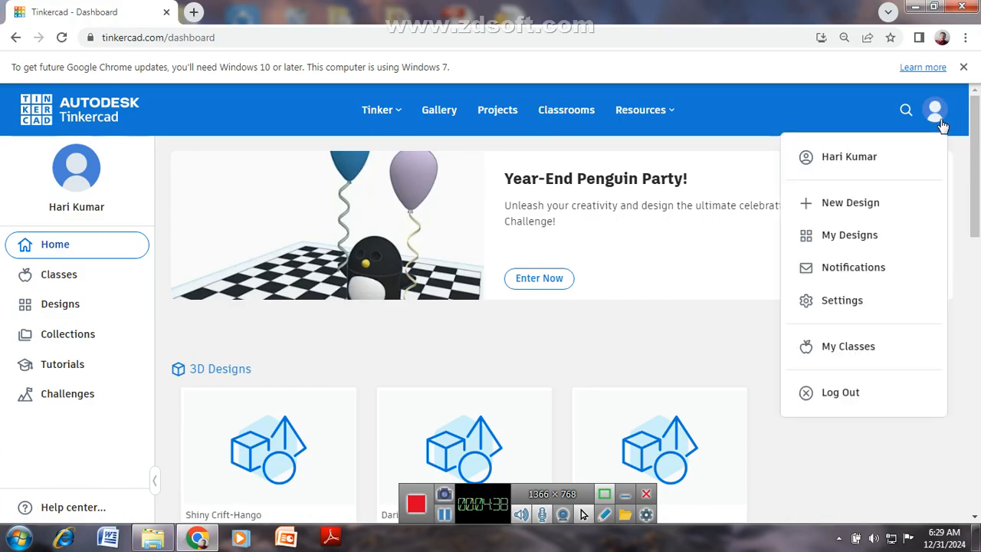
left_click(869, 212)
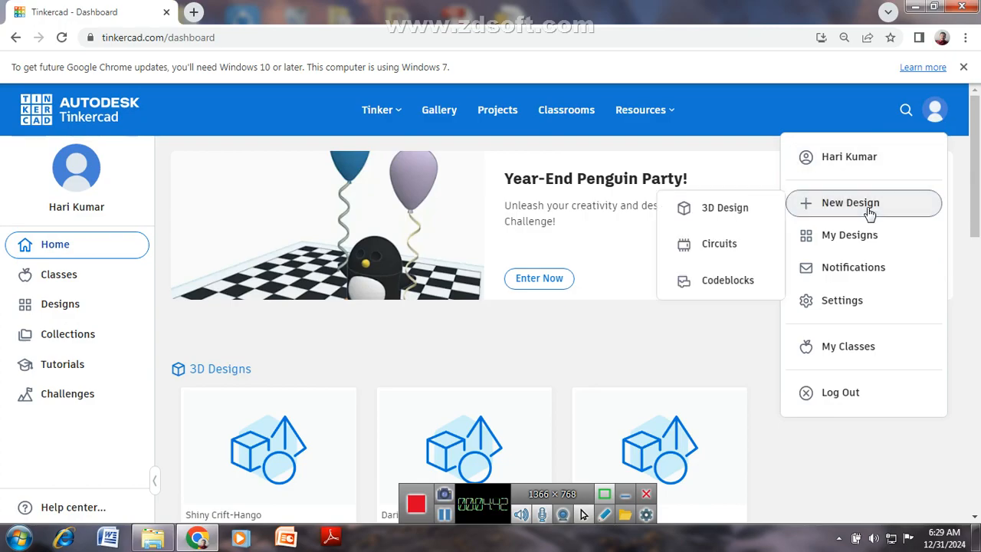
left_click(740, 249)
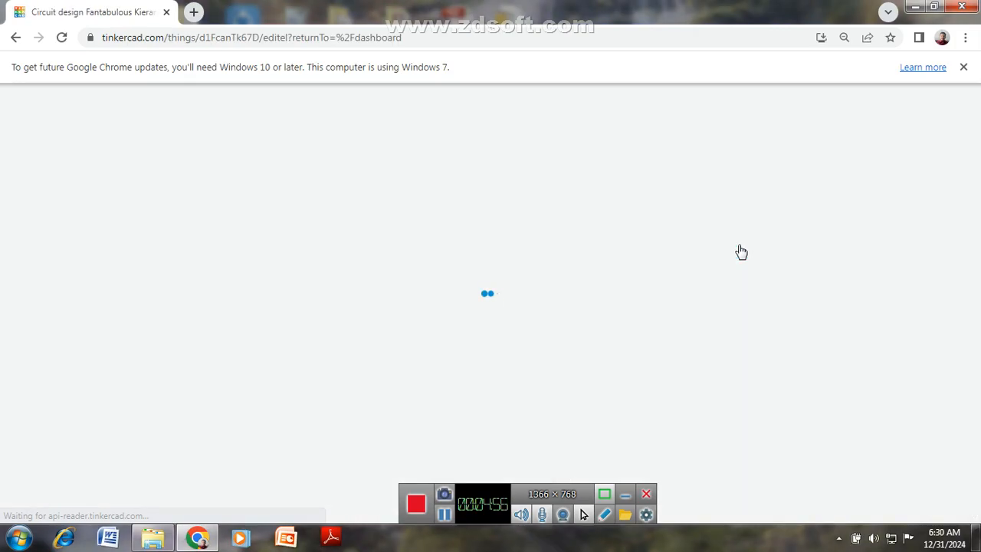
left_click(963, 68)
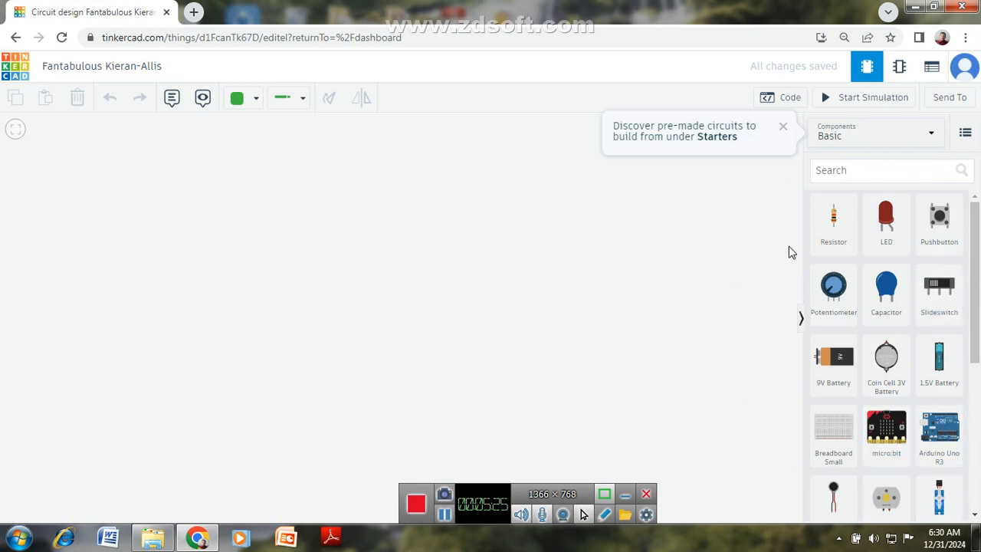
Place the Blink circuit from the Arduino starters in the middle of the workplane
left_click(841, 132)
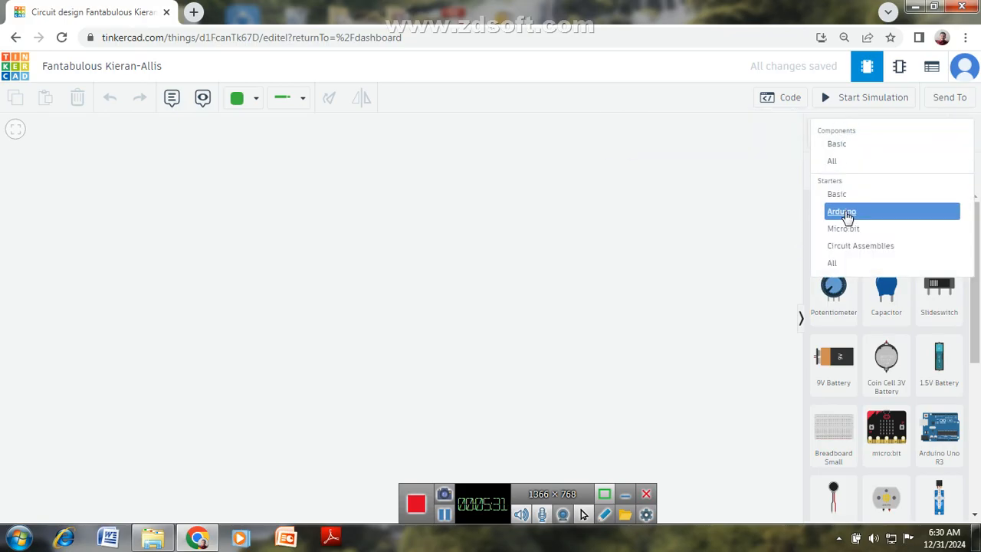
left_click(847, 215)
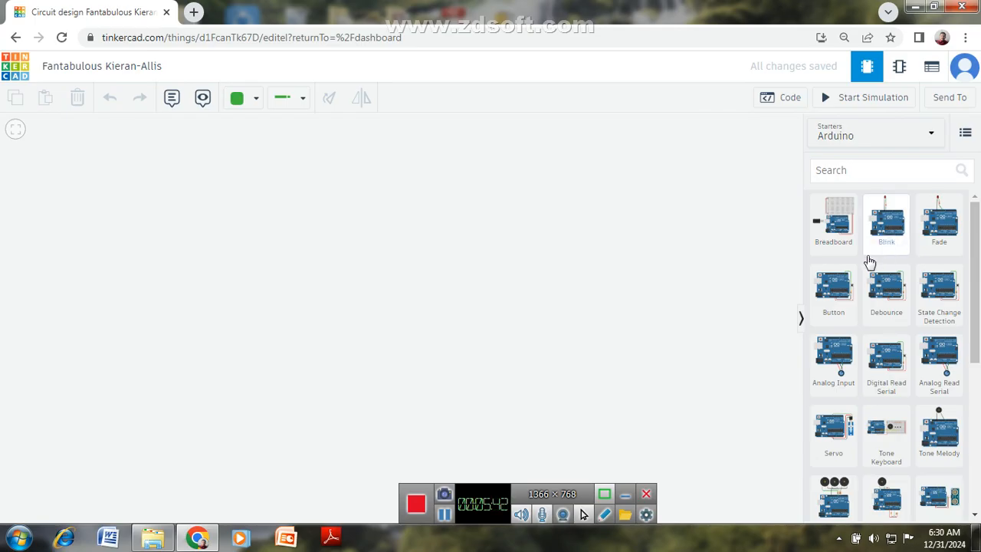
left_click(895, 237)
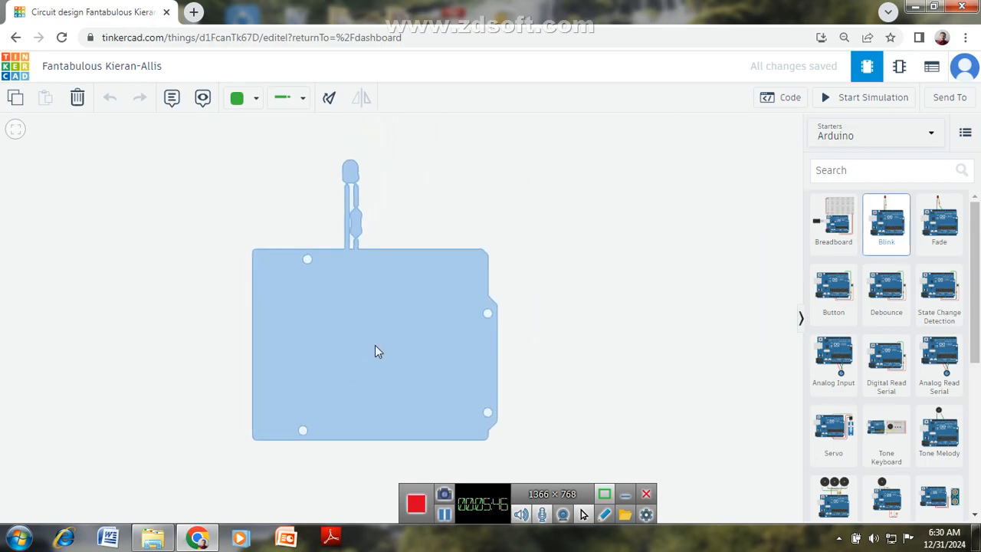
left_click(375, 351)
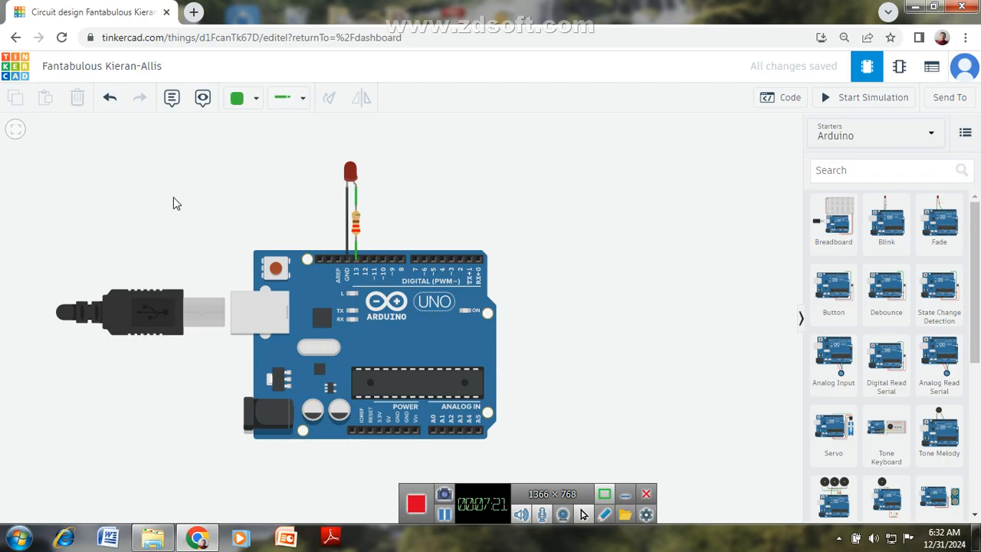
Rename the circuit design as "simulation of blinking LED"
left_click(102, 68)
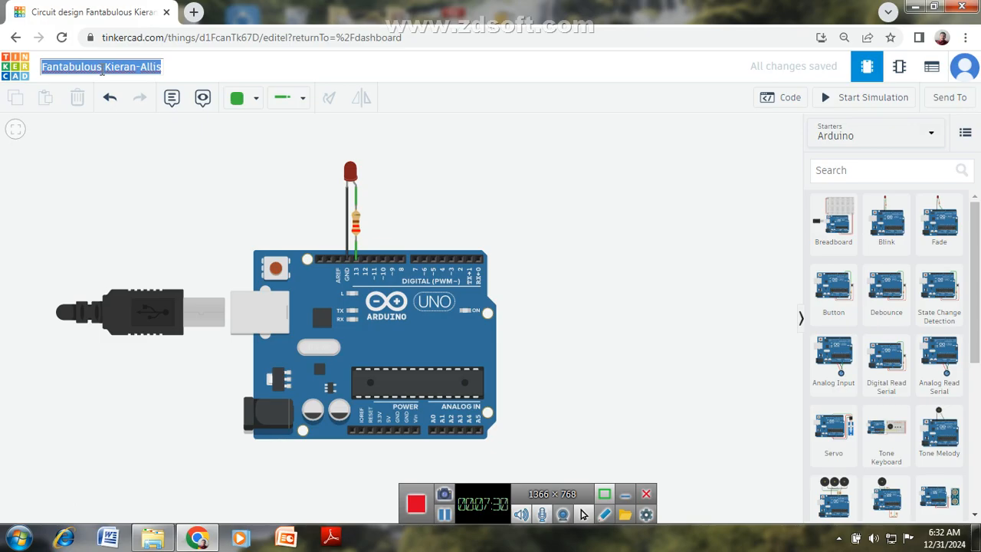
type("simula")
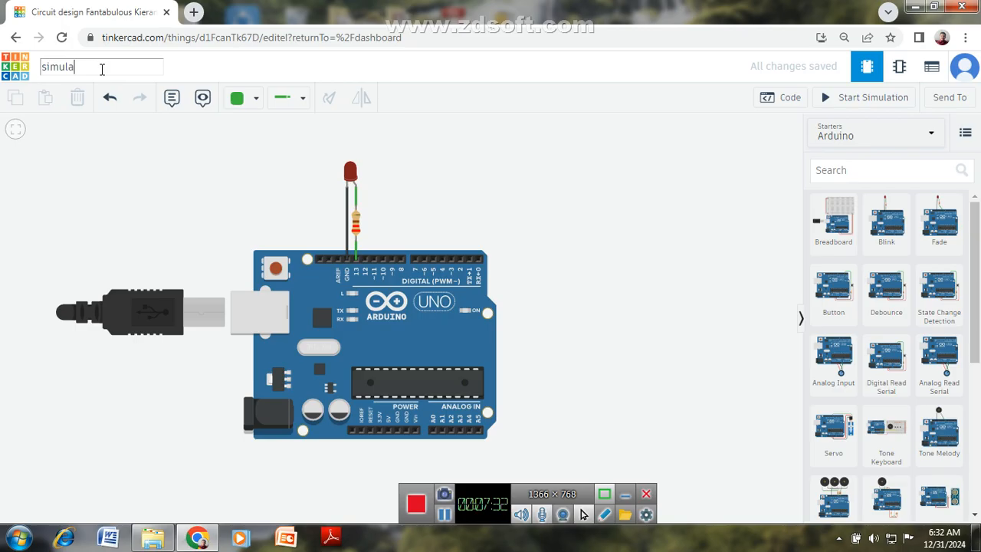
type("tion of blinking LED")
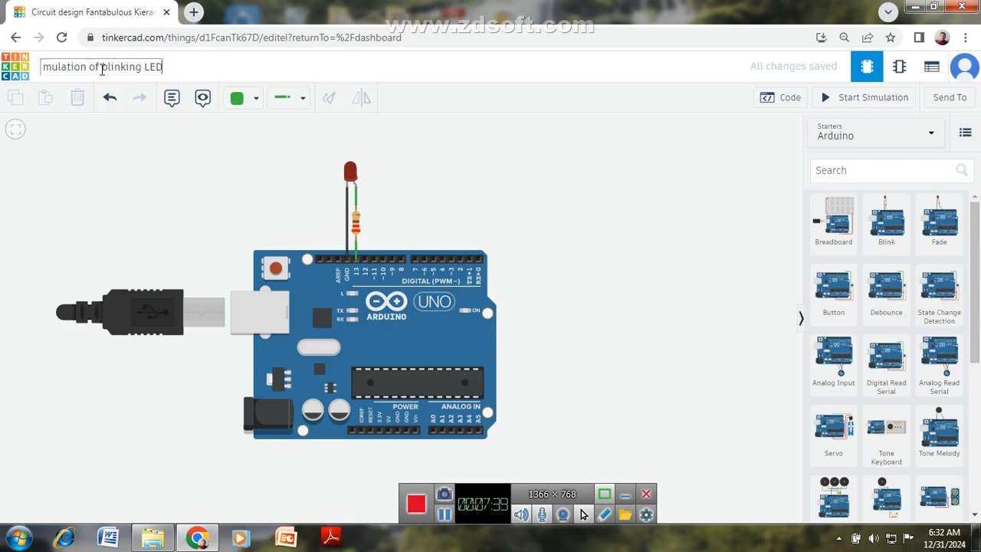
key("Return")
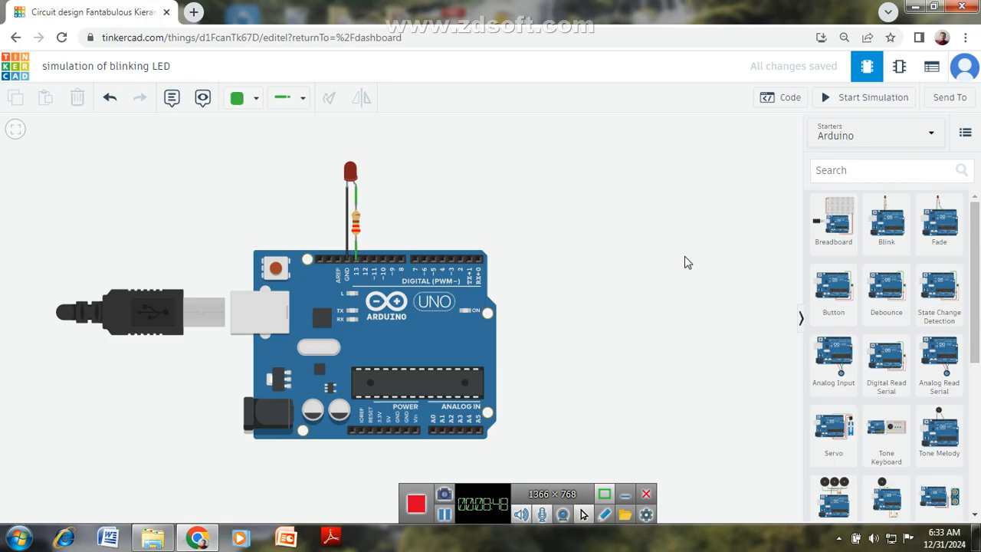
Show the Arduino's code and switch its edit mode from Blocks to Text, accepting the loss of the blocks
left_click(781, 100)
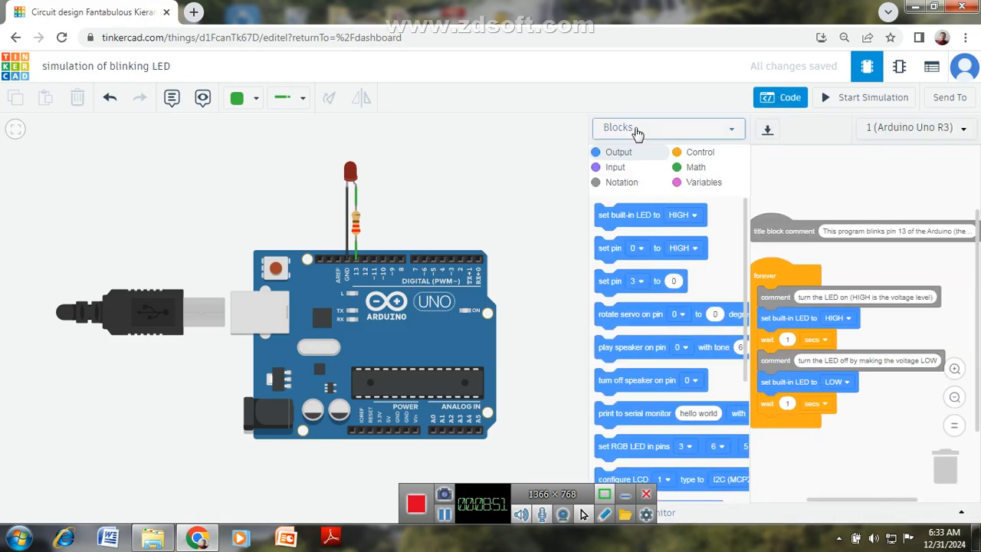
left_click(635, 132)
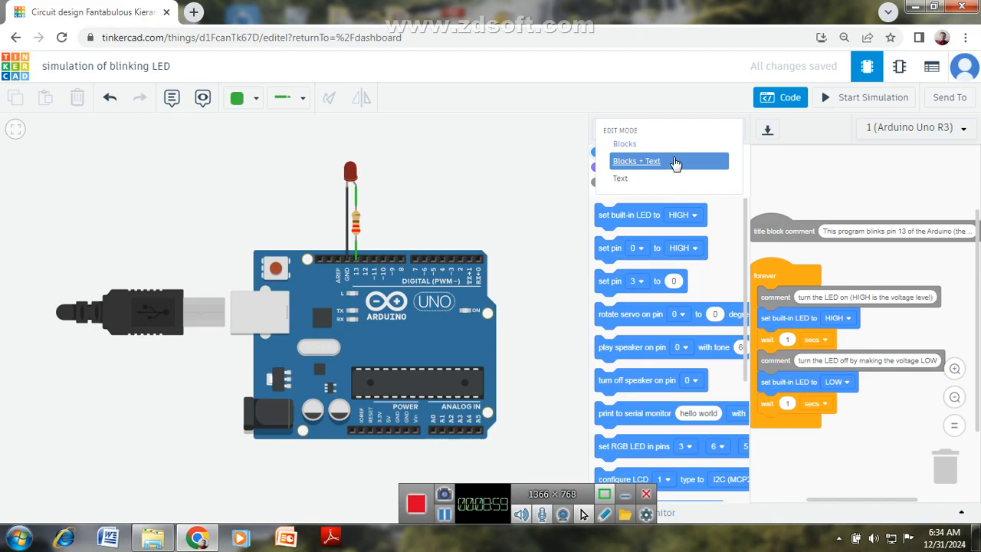
left_click(627, 180)
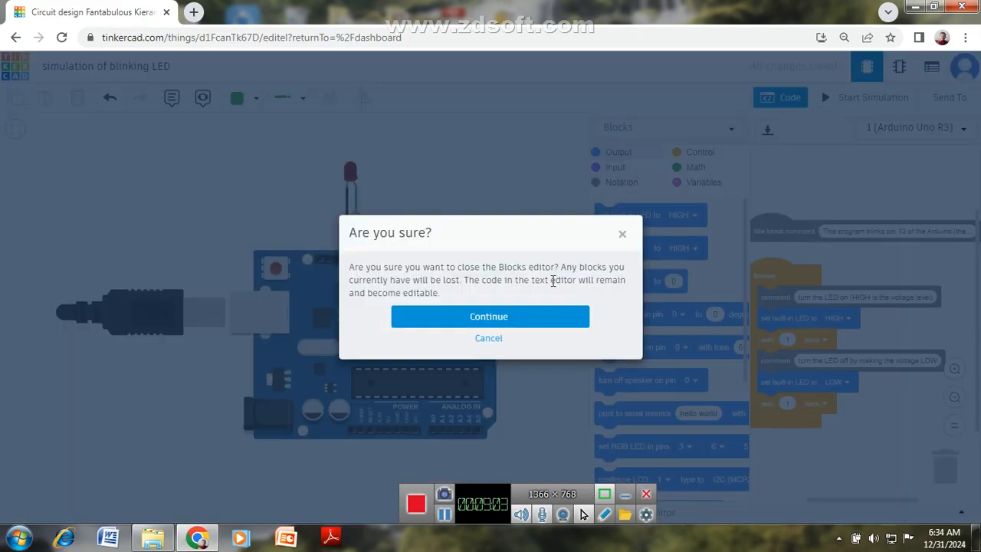
left_click(537, 321)
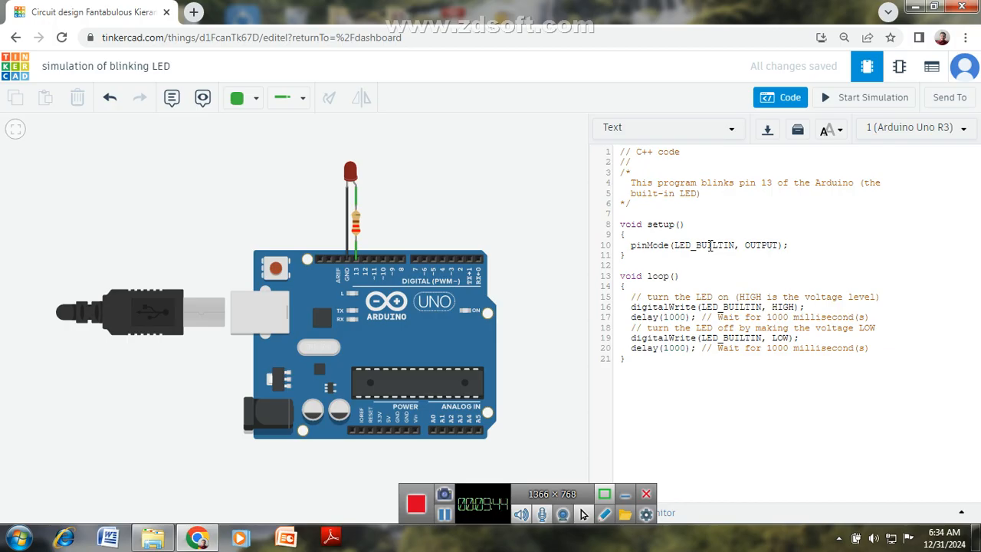
Replace LED_BUILTIN with 13 in the pinMode call and in both digitalWrite calls of the code
left_click_drag(736, 245, 677, 246)
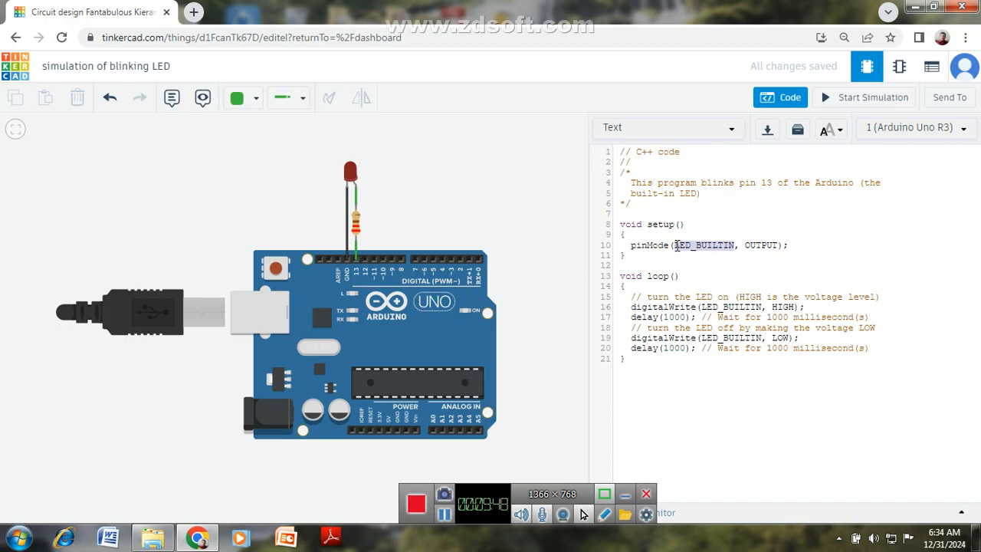
key("BackSpace")
type("13")
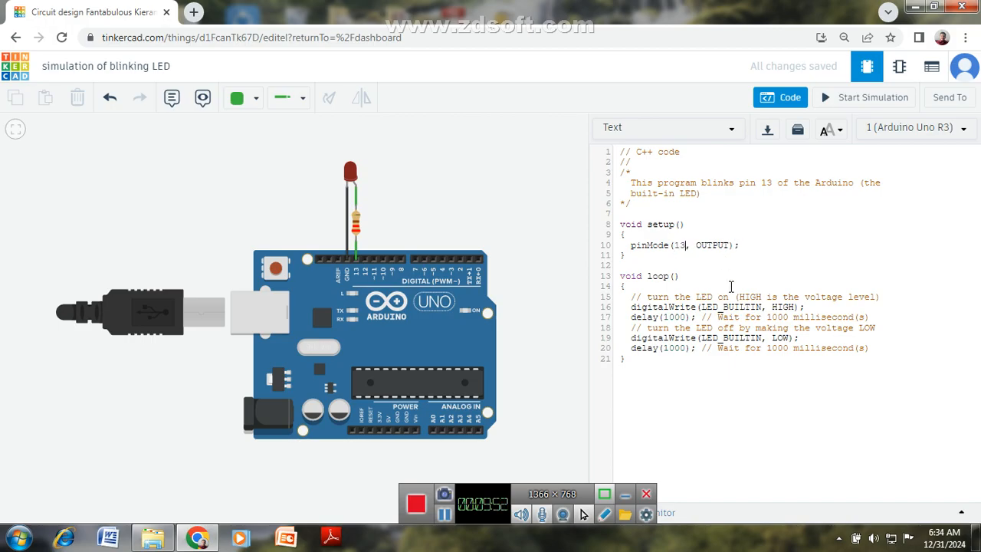
left_click_drag(761, 307, 702, 307)
key("BackSpace")
type("13")
left_click_drag(763, 337, 702, 337)
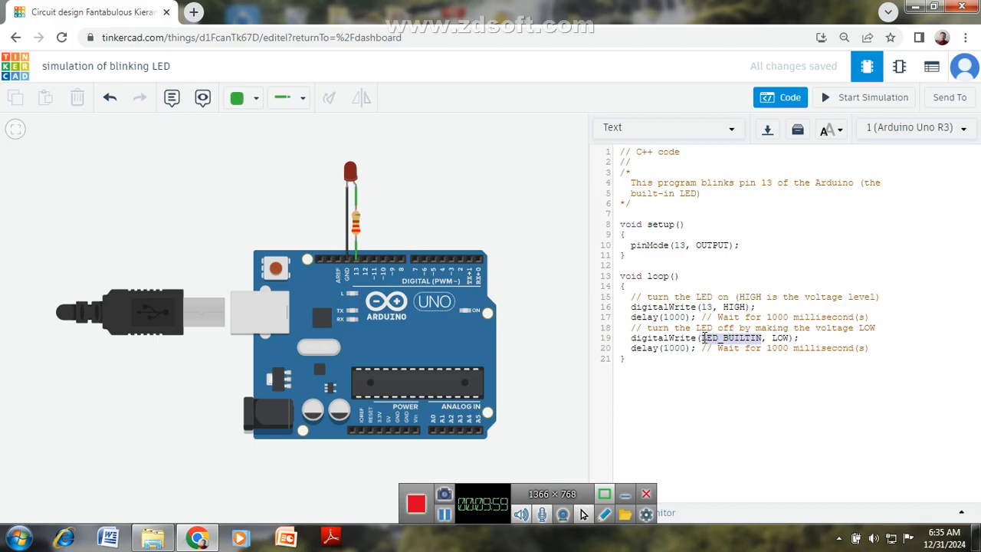
key("BackSpace")
type("13")
left_click(864, 258)
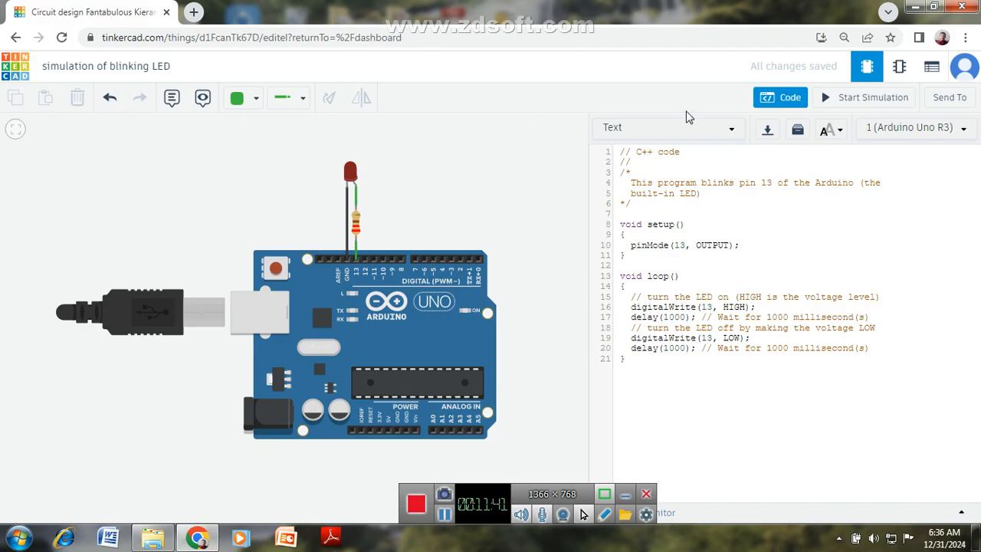
Hide the code editor and start the simulation of the blinking LED circuit
left_click(792, 102)
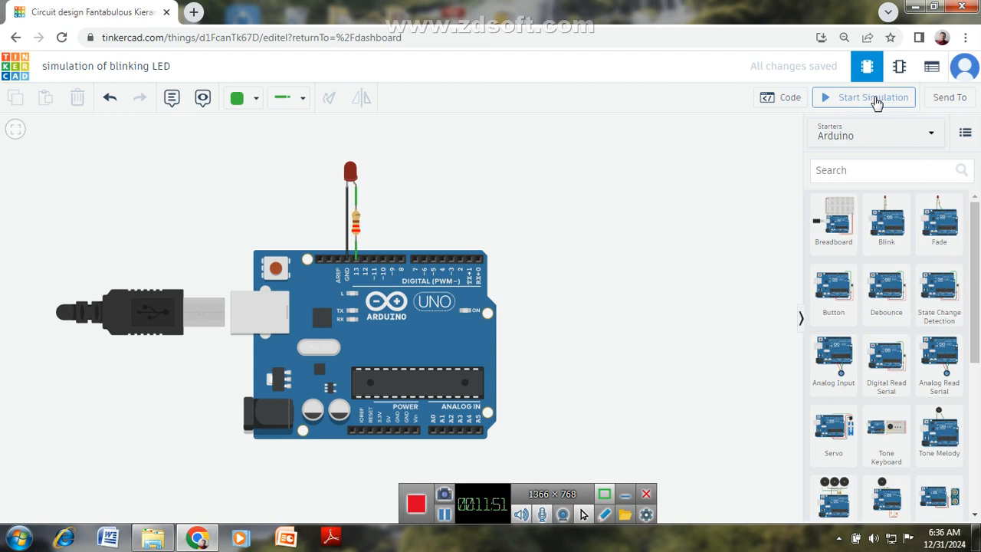
left_click(876, 102)
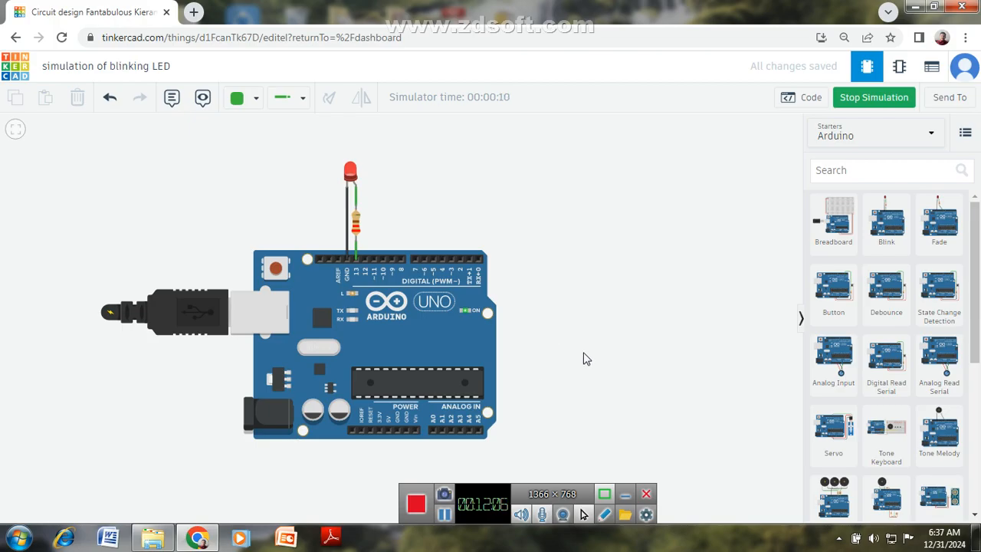
Return to the Tinkercad dashboard and create another new Circuits design
left_click(18, 38)
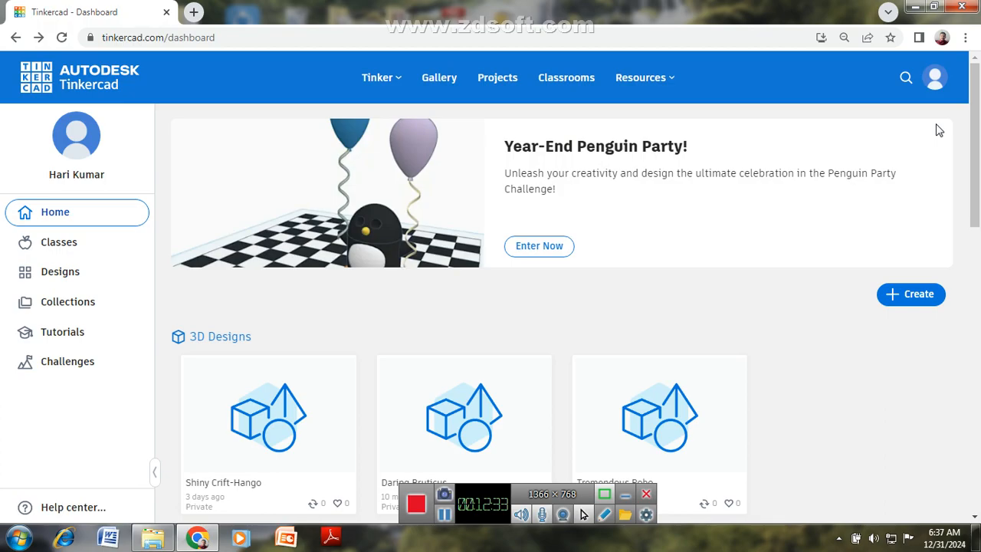
left_click(948, 86)
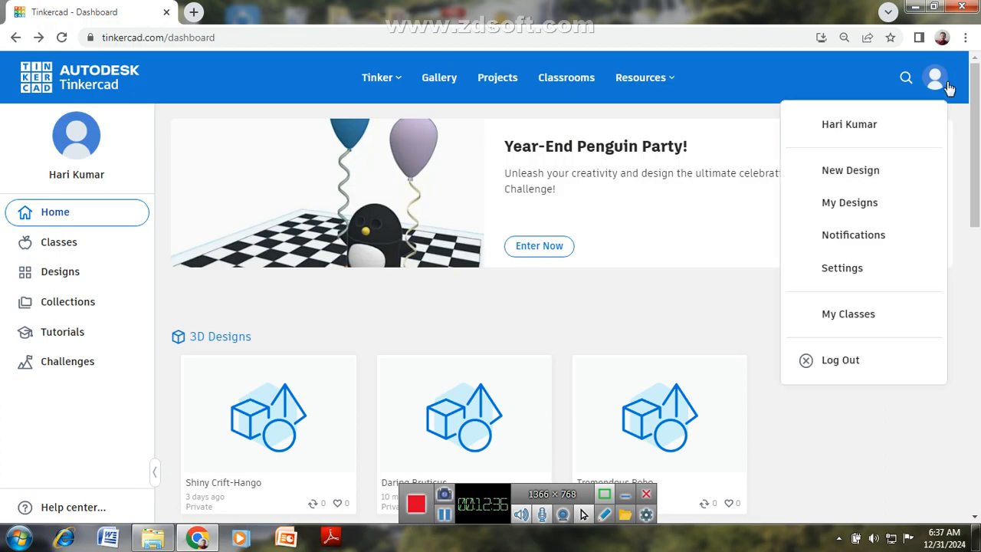
left_click(849, 171)
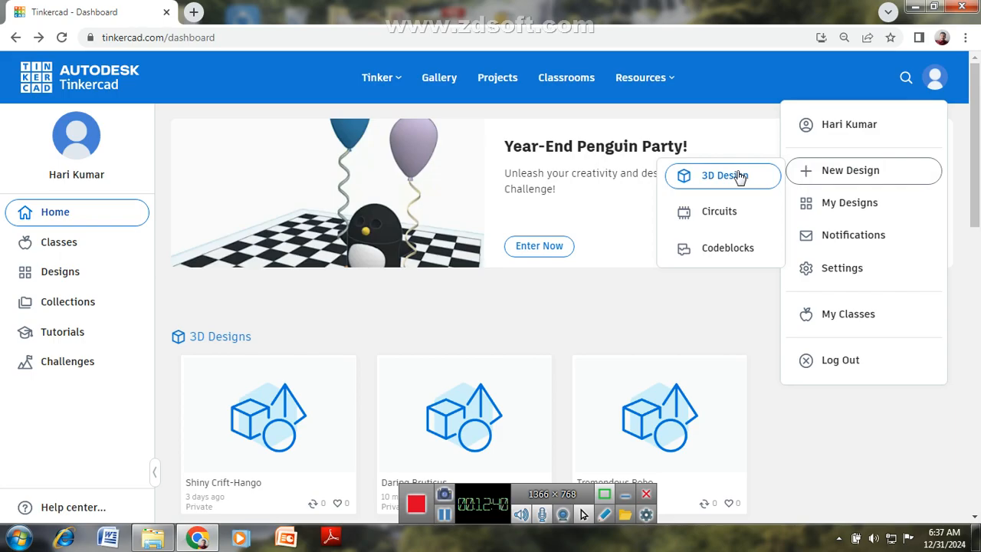
left_click(738, 211)
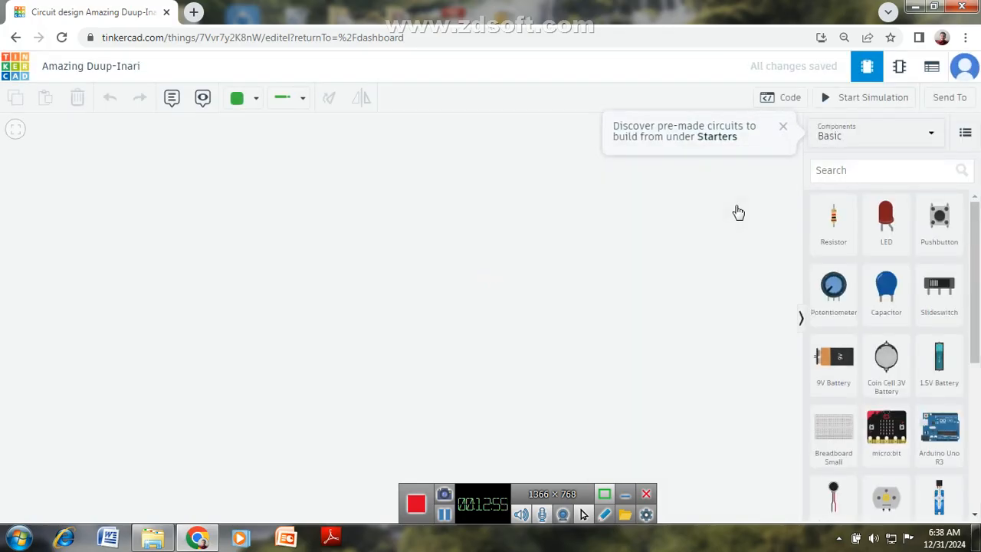
Search the basic components for "dc motor" and look through the matching components and starters
left_click(830, 170)
type("d")
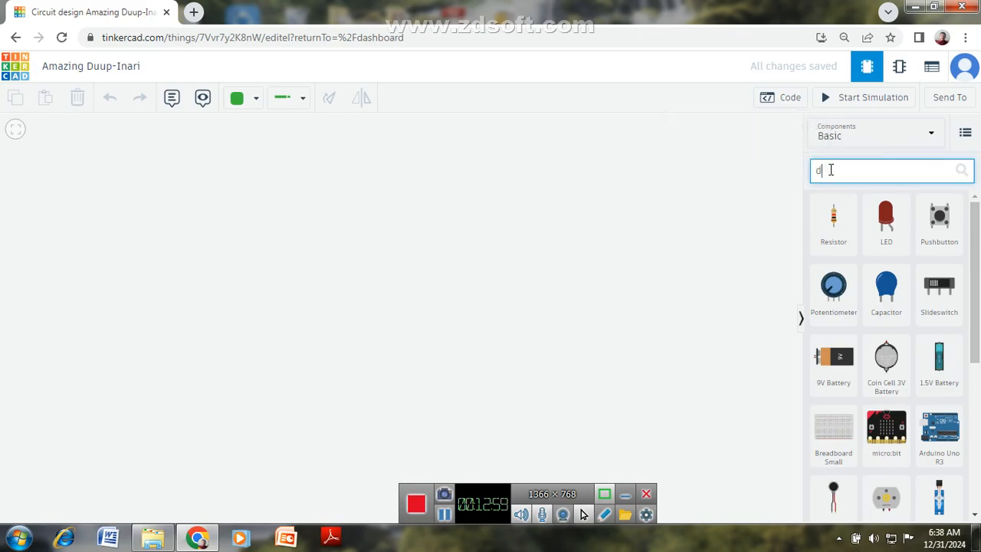
type("c")
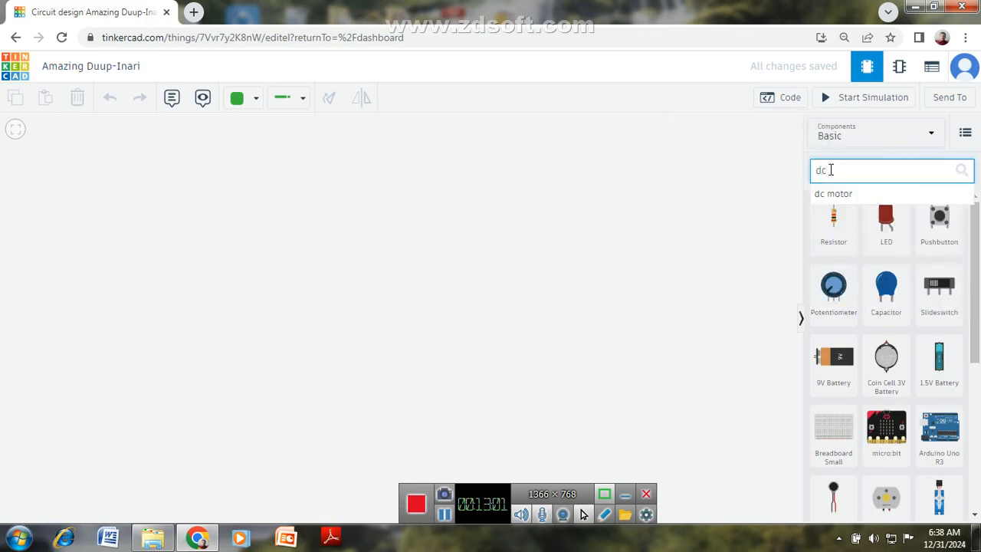
left_click(835, 195)
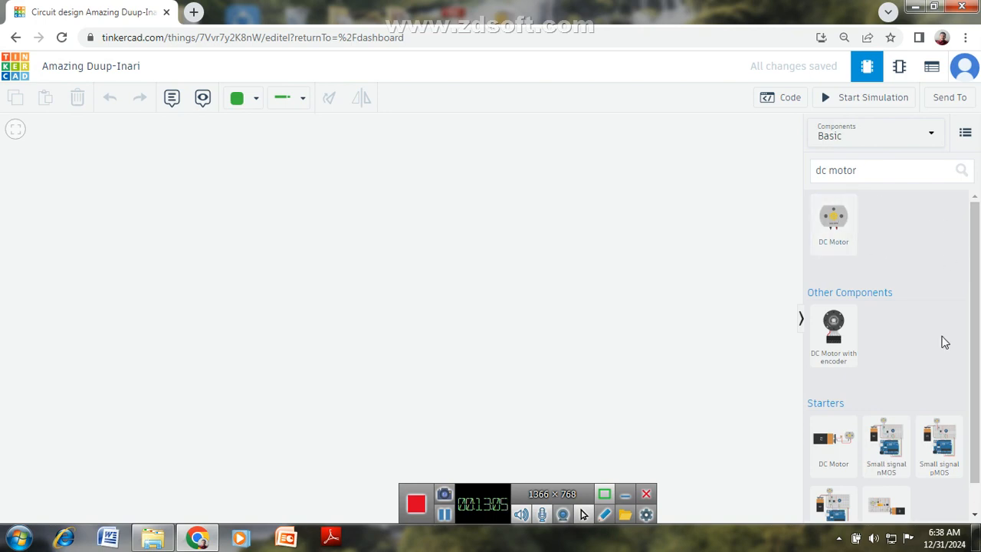
scroll(973, 383, "down", 1)
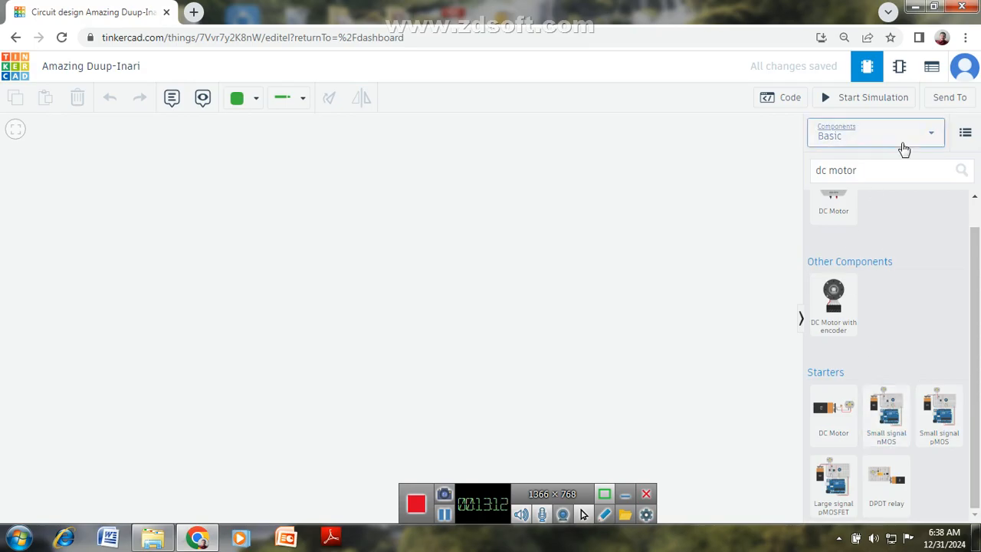
Search the Arduino starters for "dc motor" and place the Large signal pMOSFET starter circuit in the empty design
left_click(859, 142)
left_click(848, 219)
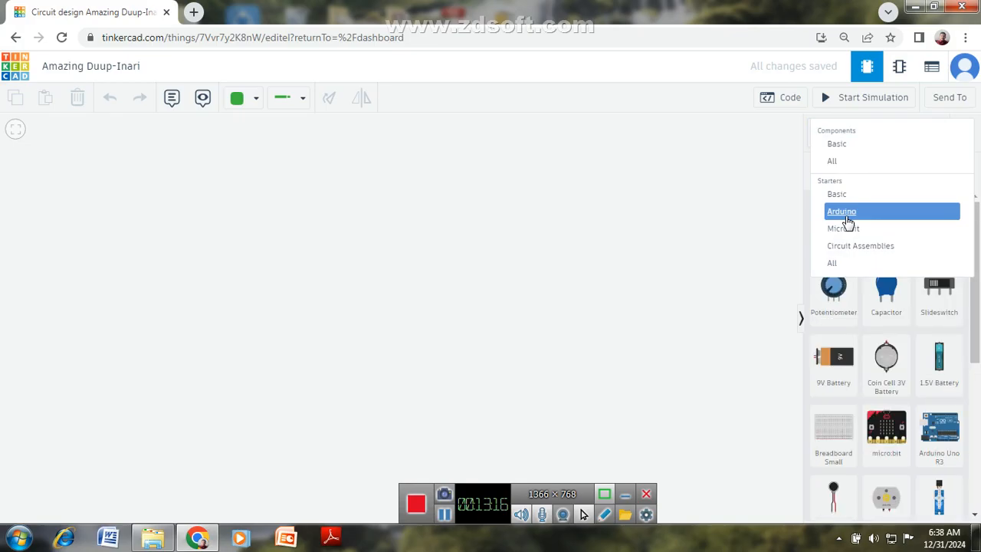
left_click(848, 219)
left_click(844, 171)
type("dc")
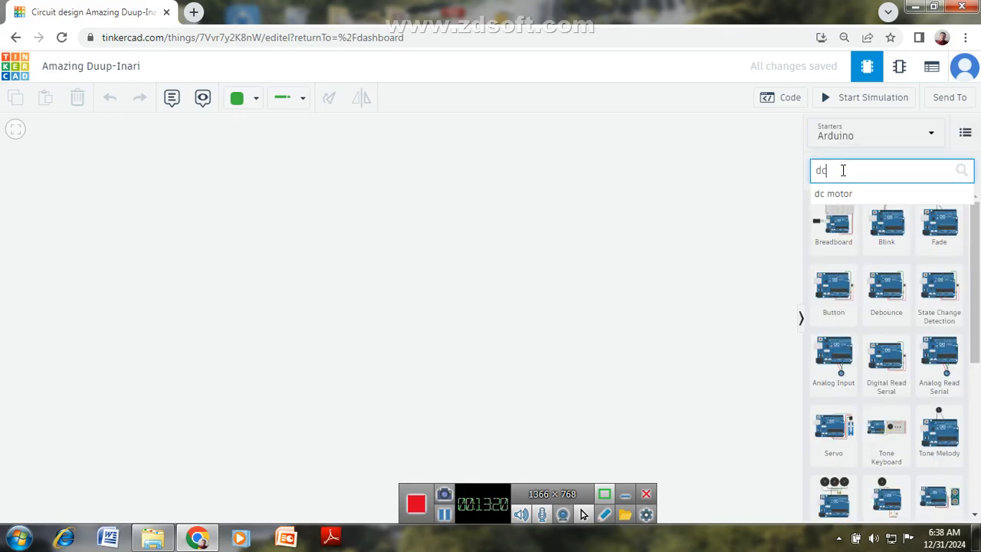
left_click(834, 196)
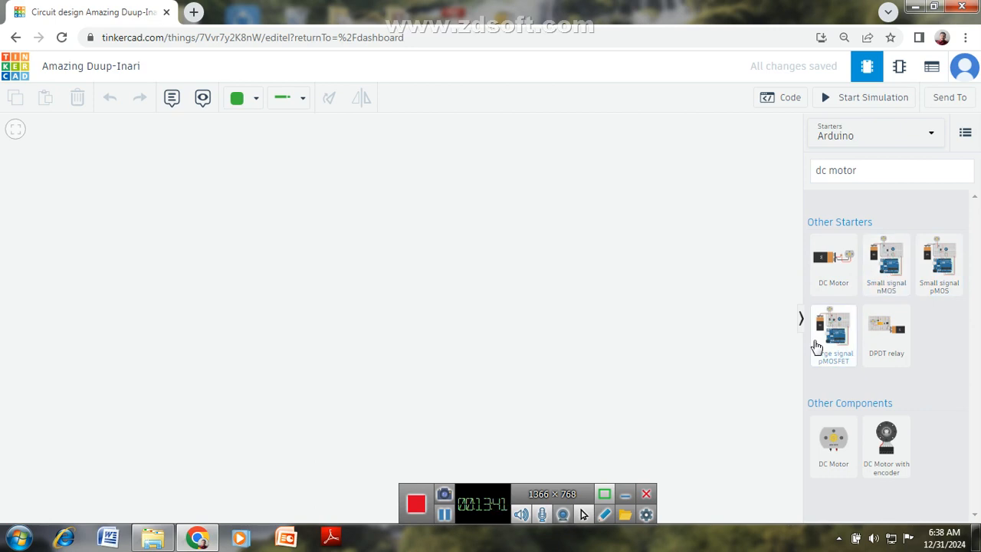
left_click_drag(817, 347, 357, 345)
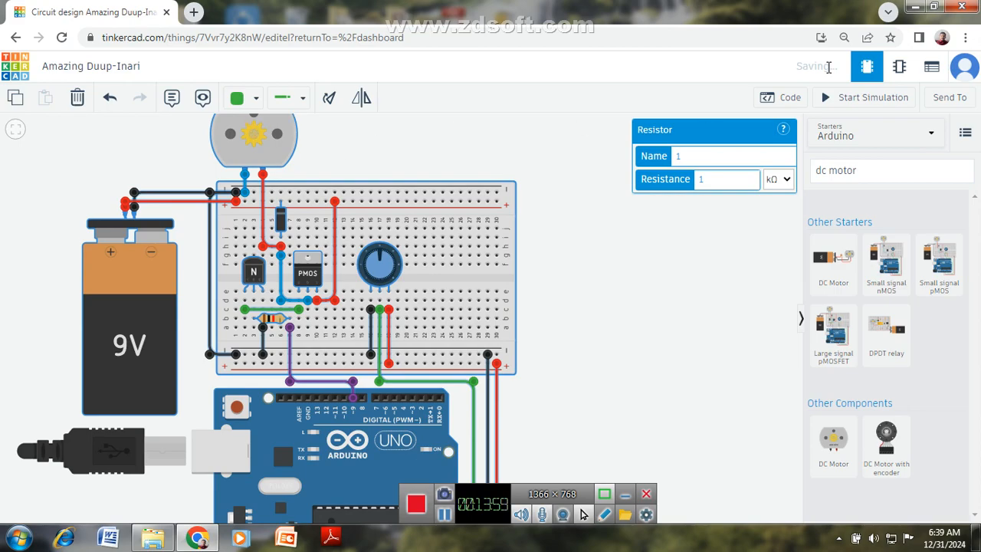
Reduce the browser zoom to 75% and deselect the placed circuit
left_click(844, 40)
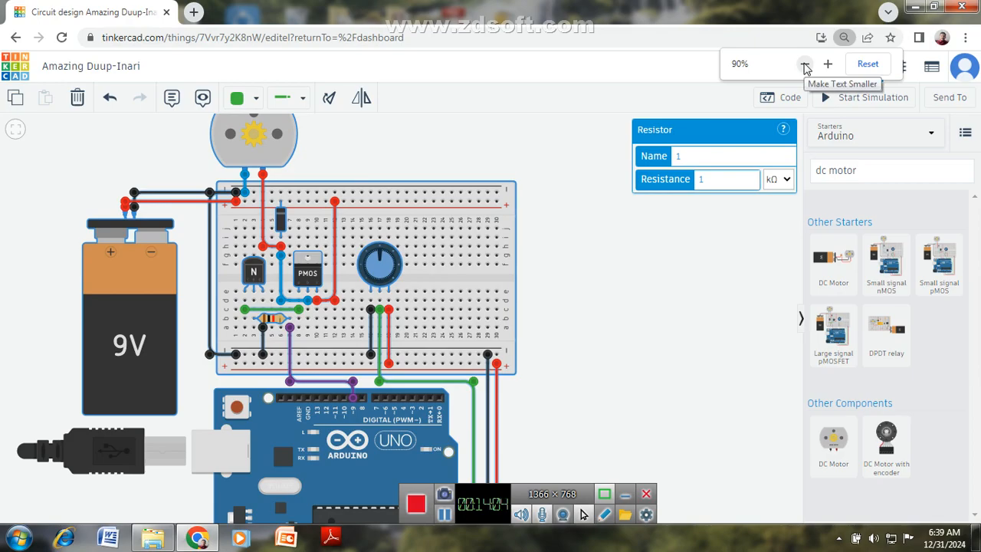
left_click(806, 66)
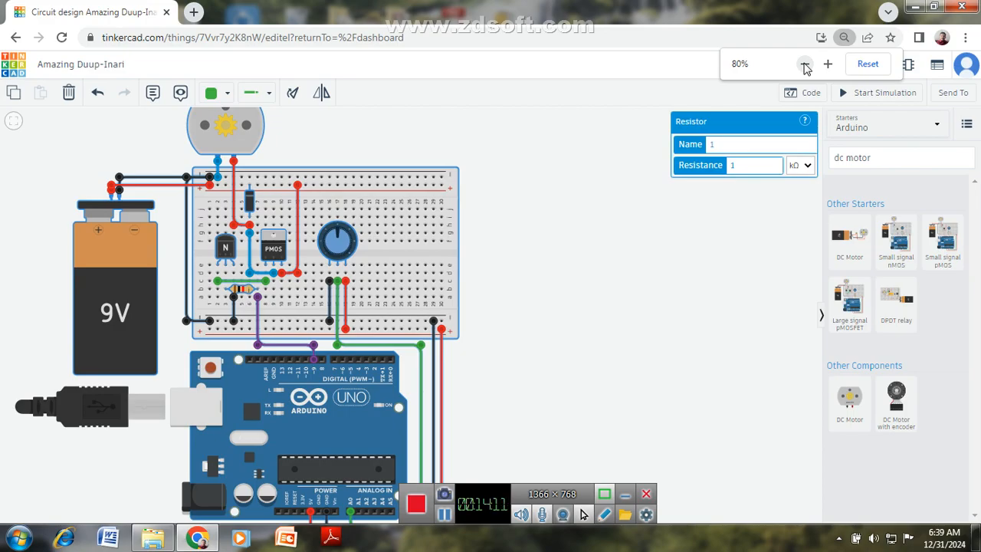
left_click(805, 64)
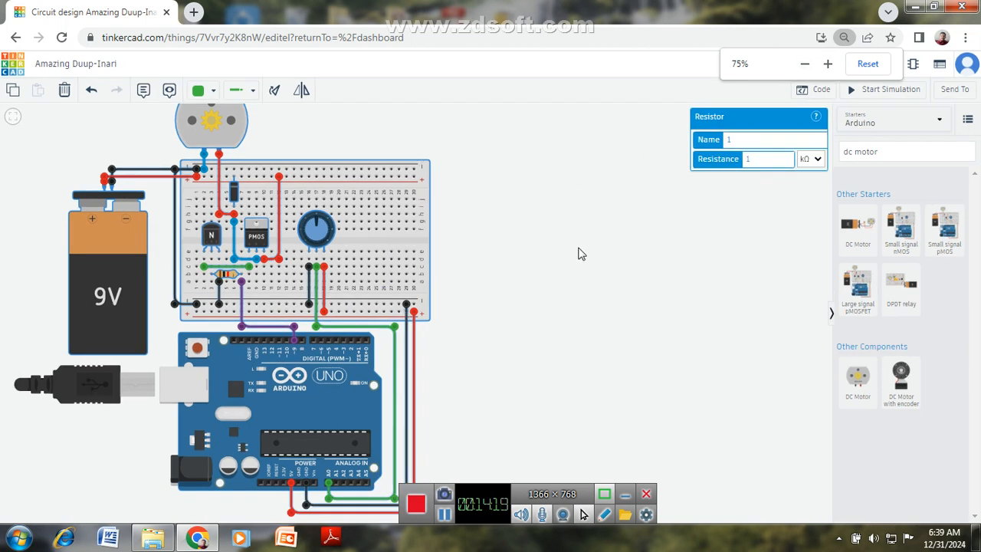
left_click(581, 248)
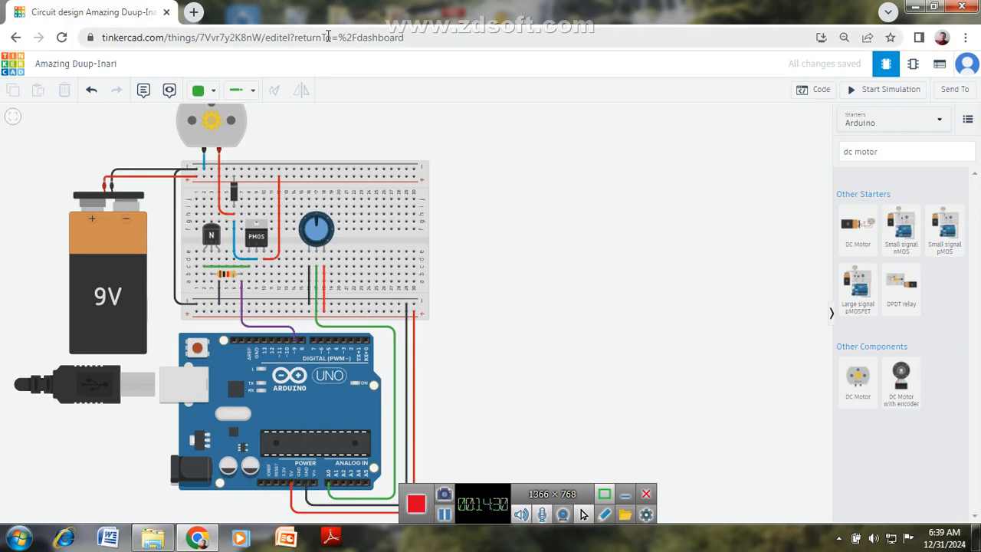
Rename the circuit design as "simulation of dc motor"
left_click(84, 62)
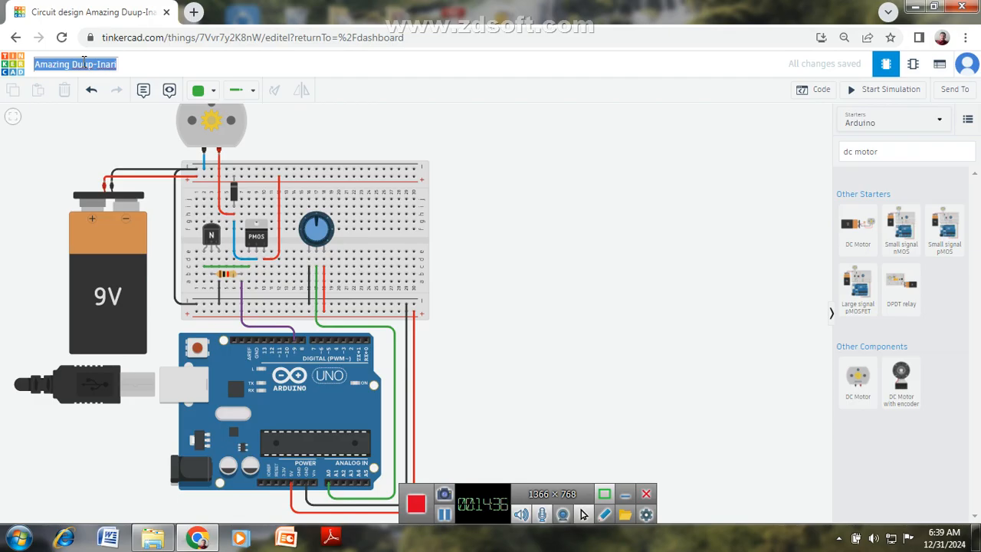
type("simu")
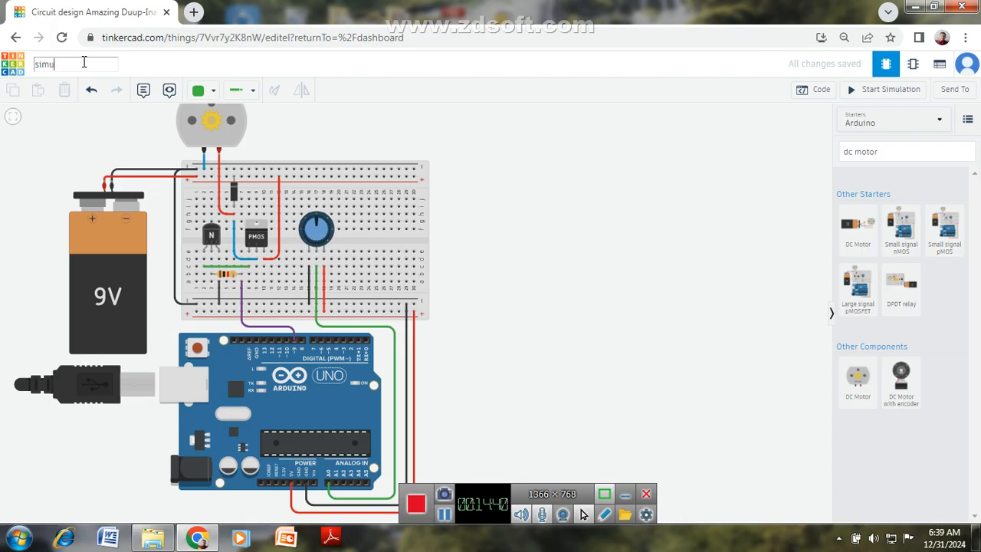
type("lation of dc motor")
left_click(586, 197)
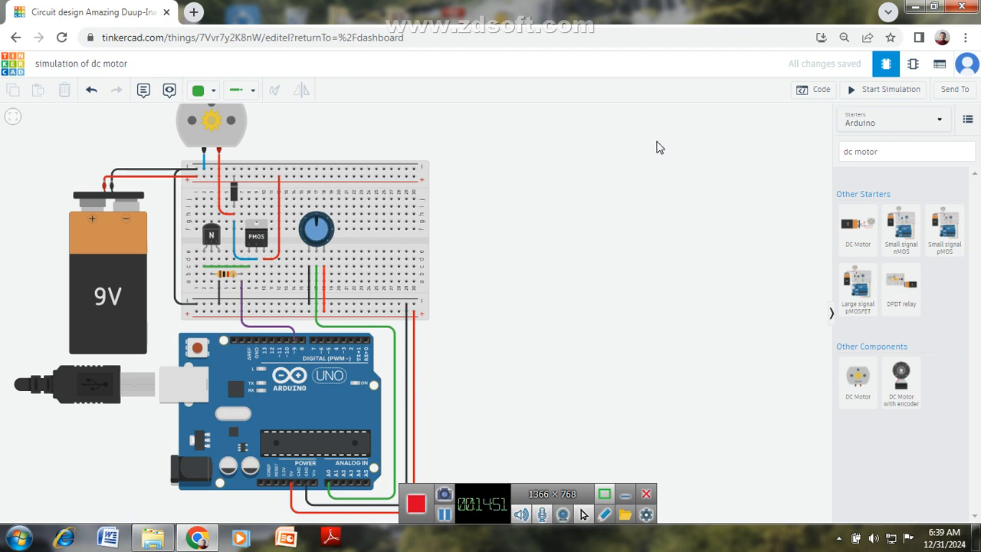
Show the Arduino code of the motor circuit and switch it from Blocks to Text, accepting the loss of the blocks
left_click(805, 92)
left_click(711, 116)
left_click(682, 159)
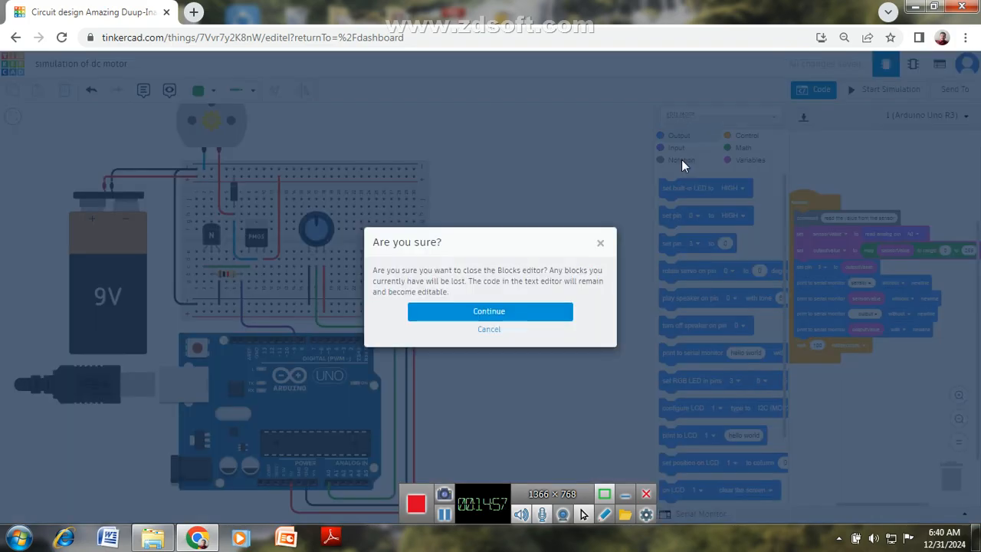
left_click(516, 317)
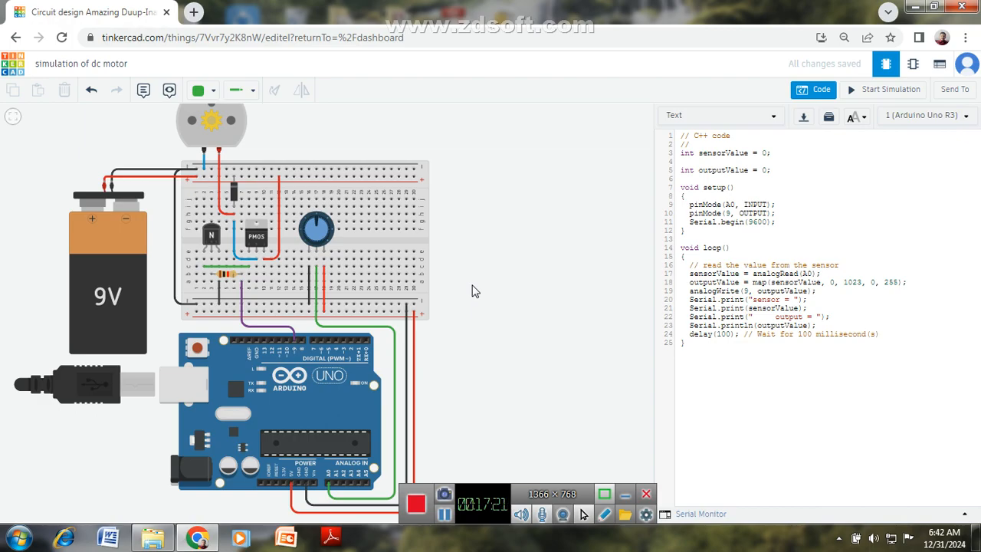
Show the code with the Serial Monitor expanded and start the simulation of the DC motor circuit
left_click(538, 200)
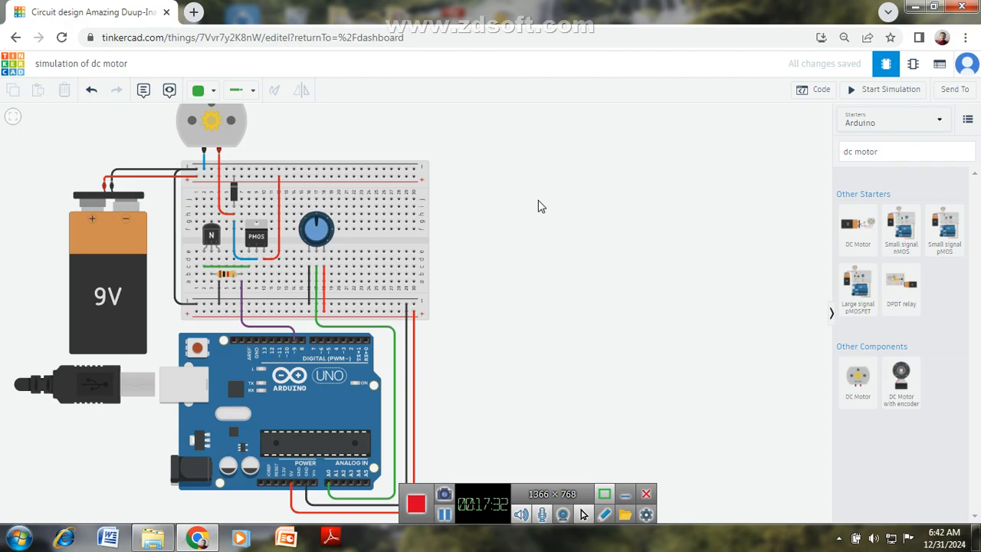
left_click(815, 91)
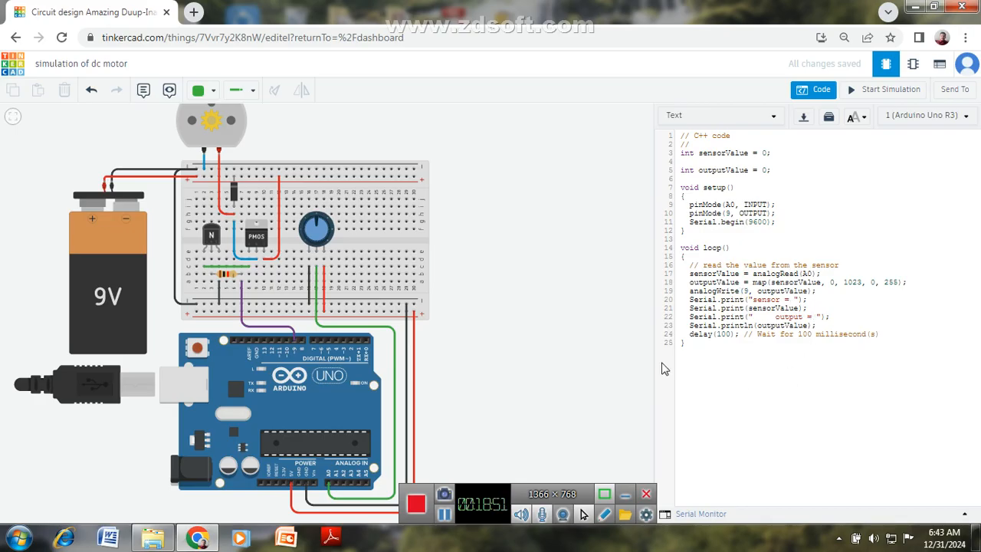
left_click(710, 520)
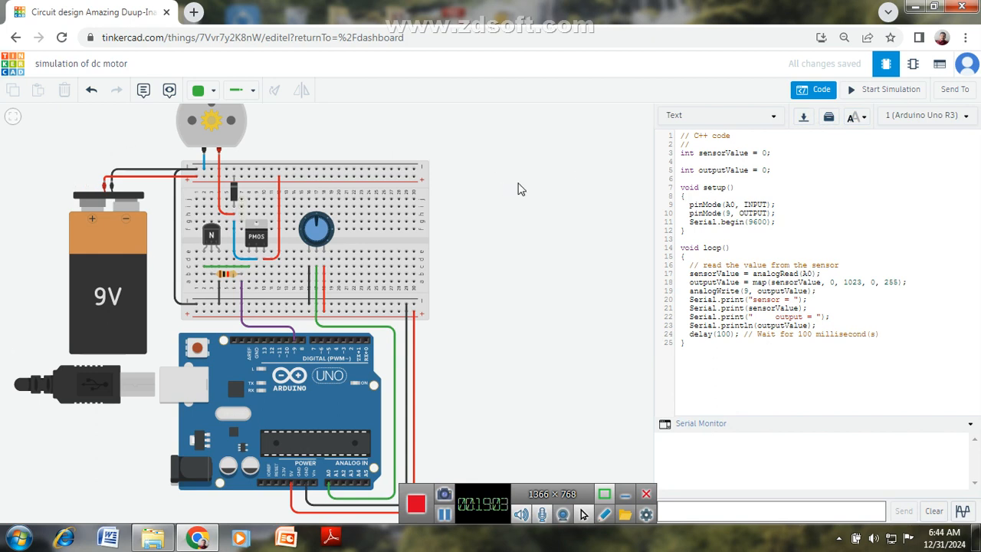
left_click(877, 92)
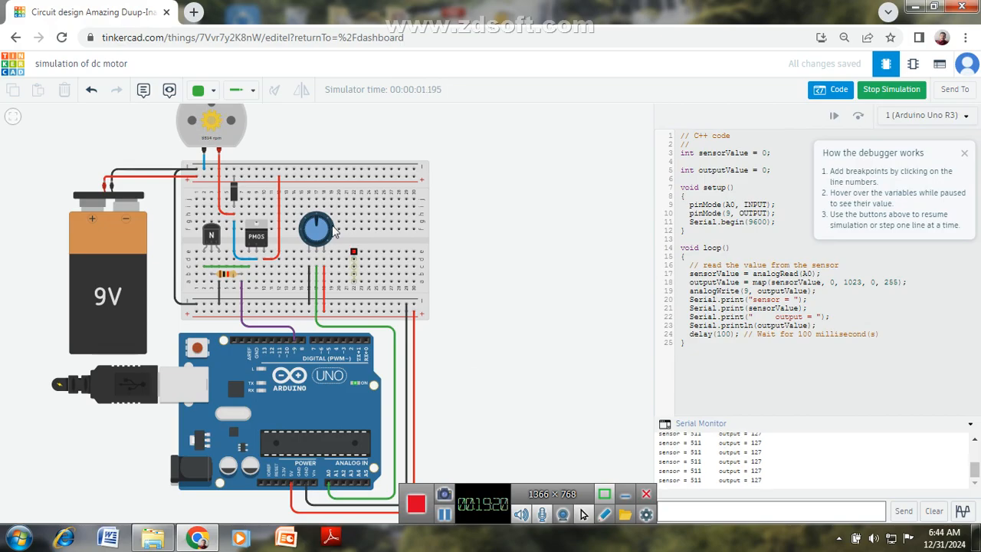
Turn the potentiometer to its maximum and back down to about a quarter during the simulation, and hide the code editor
left_click_drag(324, 223, 328, 247)
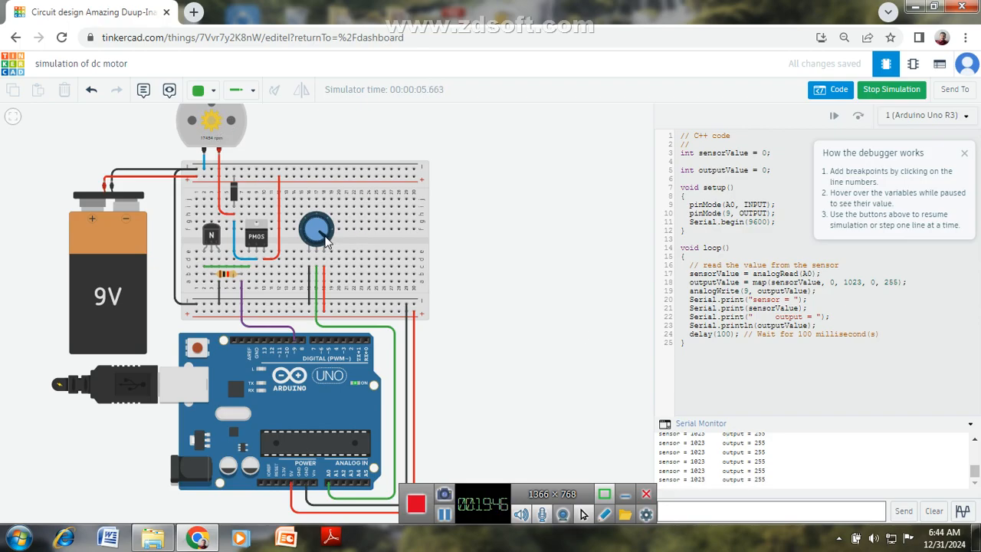
left_click_drag(325, 235, 324, 237)
left_click_drag(326, 244, 307, 236)
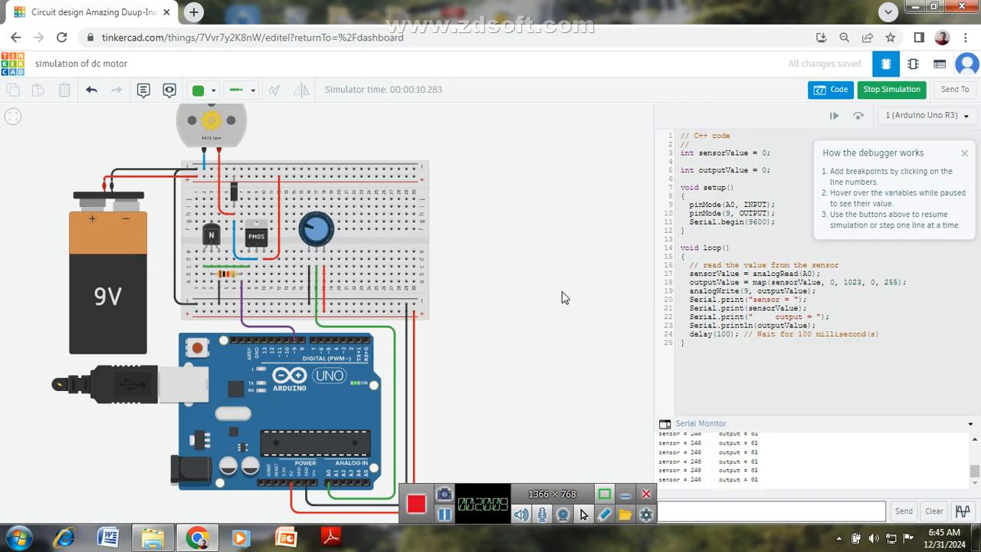
left_click(834, 94)
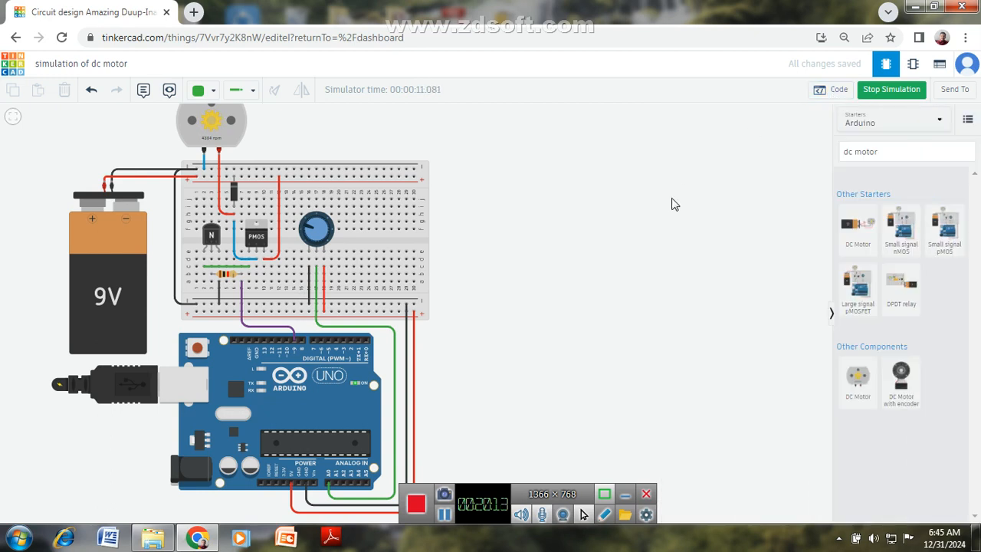
Leave the DC motor design for the dashboard and create a new Circuits design
left_click(16, 39)
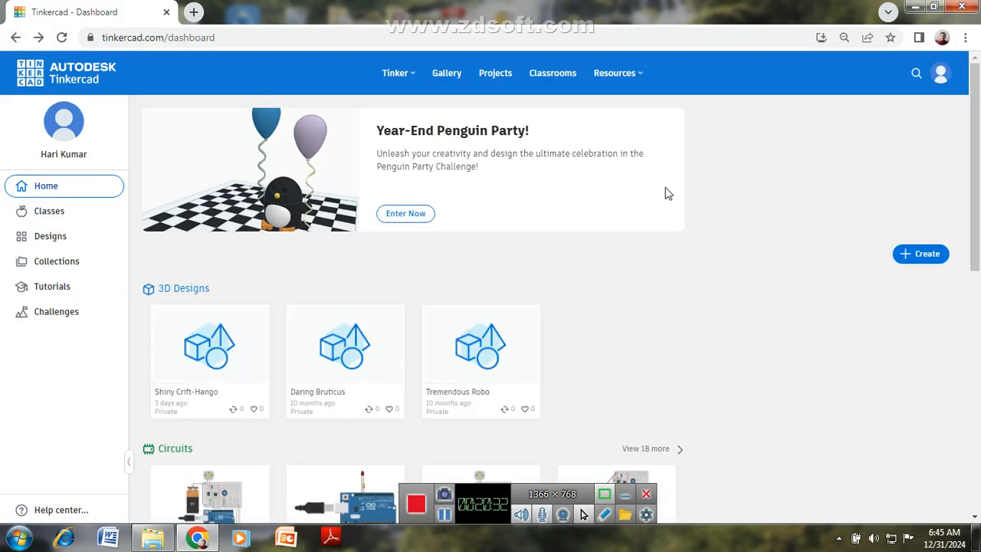
left_click(941, 74)
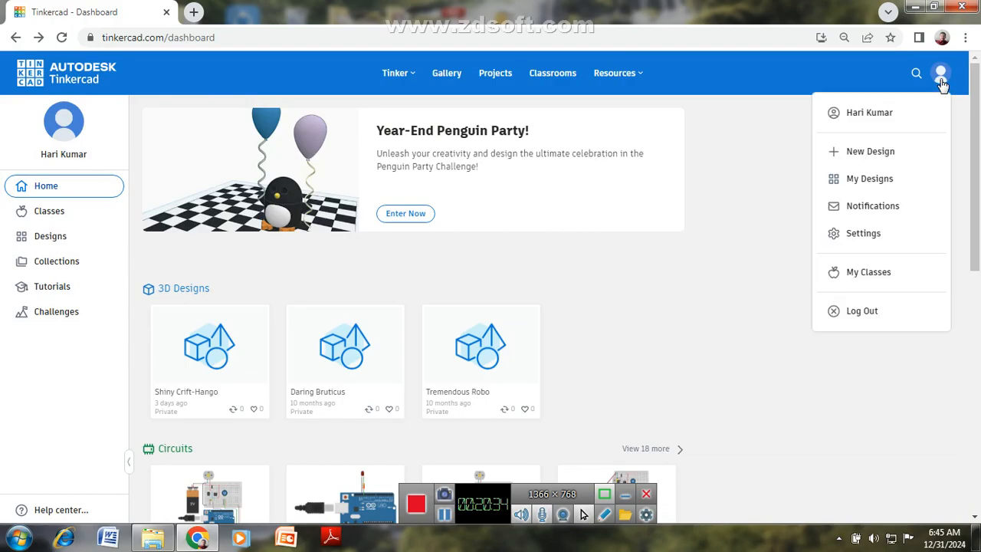
left_click(878, 150)
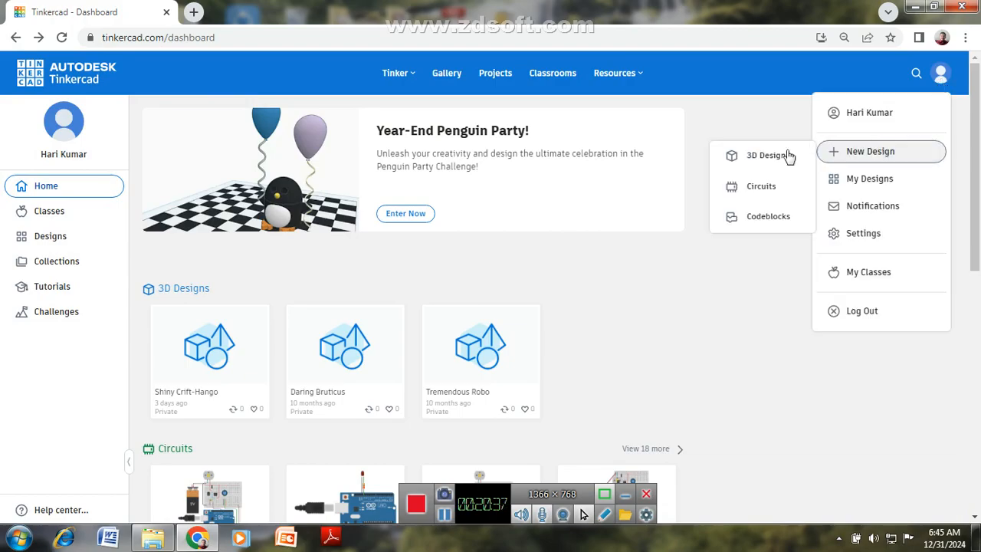
left_click(749, 191)
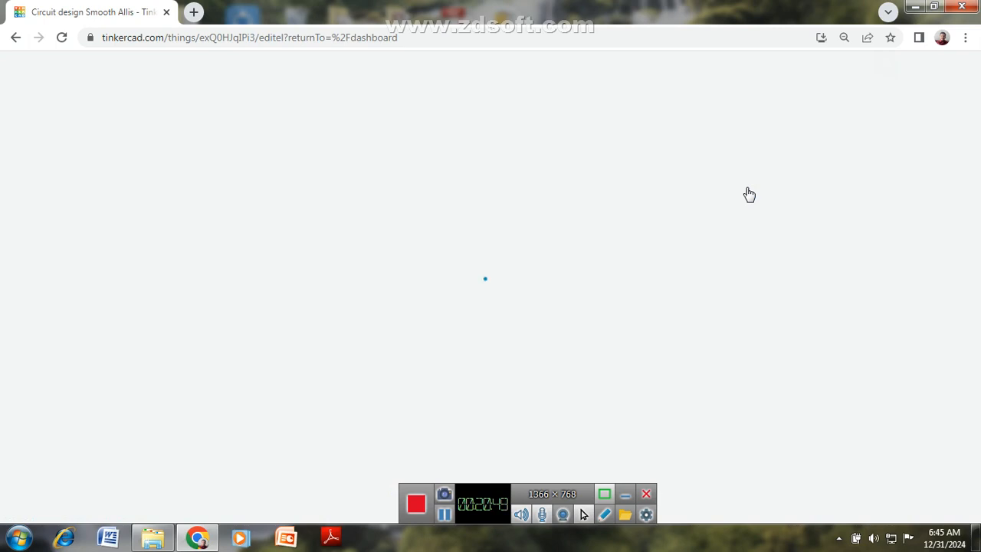
Rename the new circuit design as "simulation of blinking led"
left_click(56, 63)
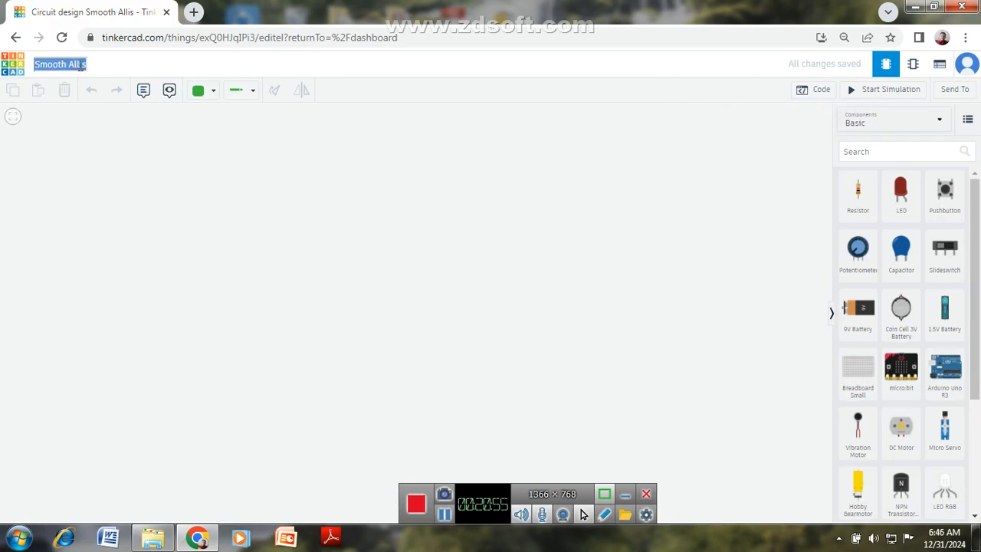
type("simul")
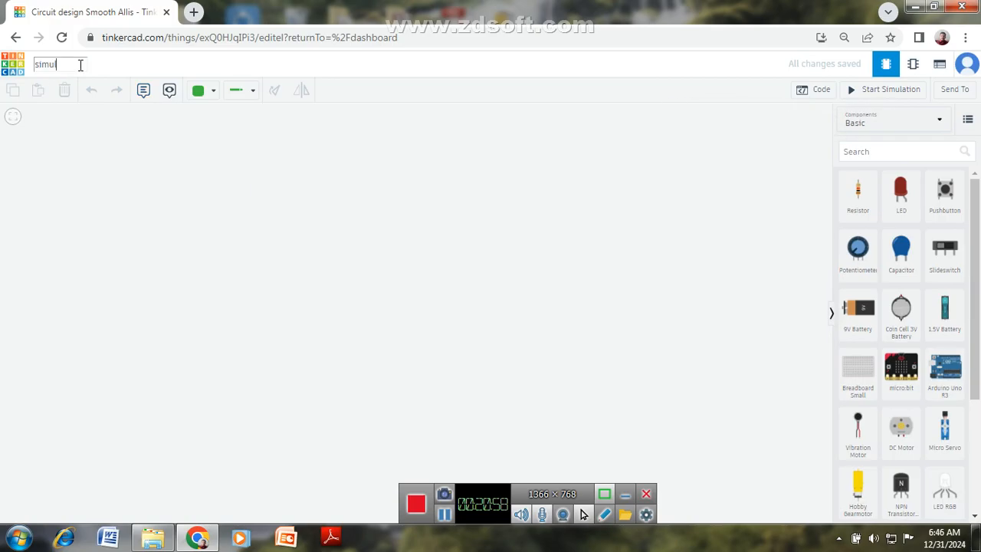
type("ation of D")
type("linking ")
type("led")
left_click(100, 138)
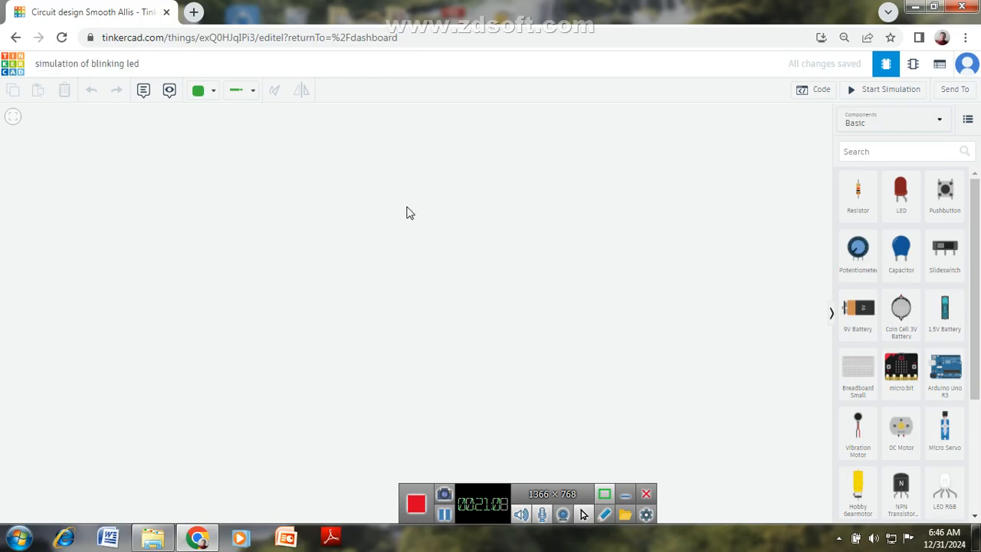
Place the Breadboard starter from the Arduino starters in the empty design
left_click(876, 125)
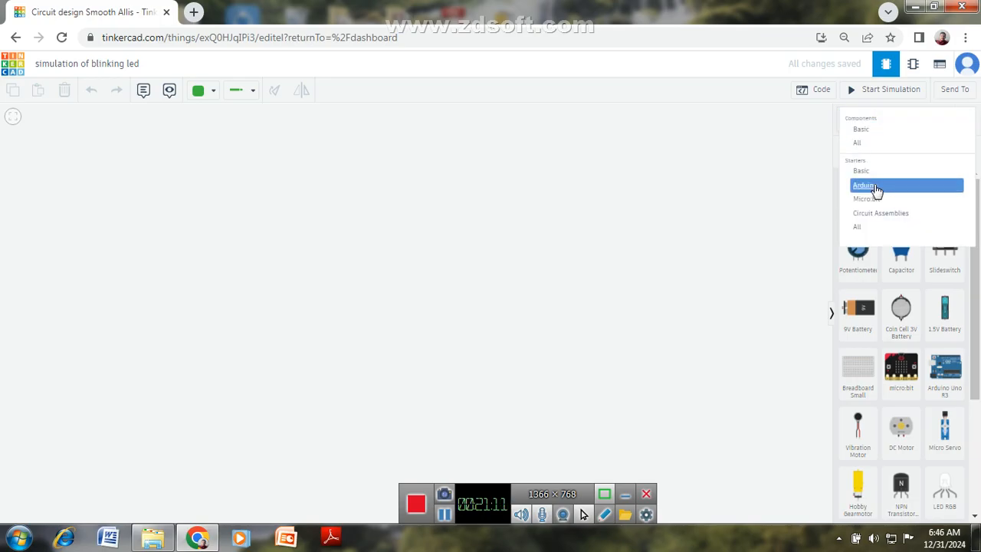
left_click(876, 186)
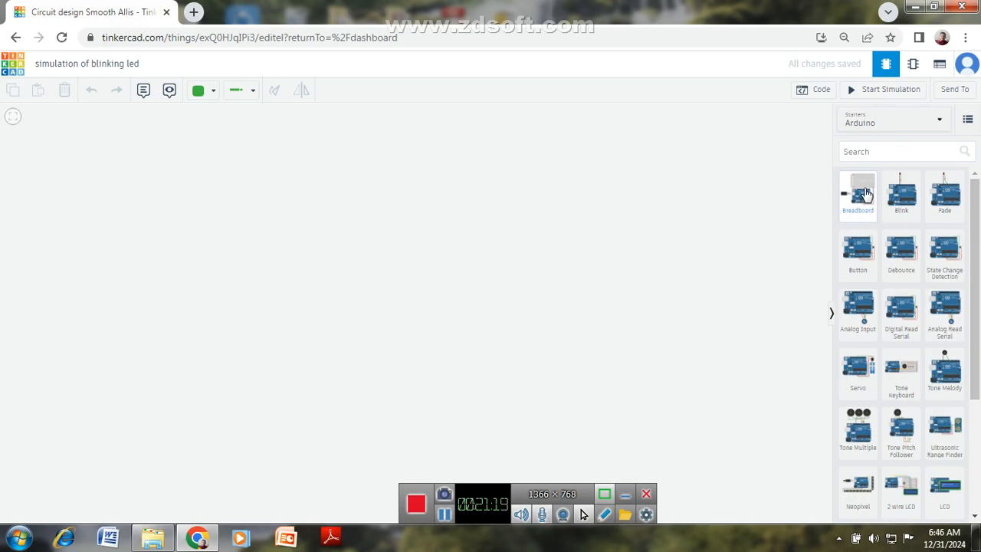
left_click_drag(864, 193, 342, 337)
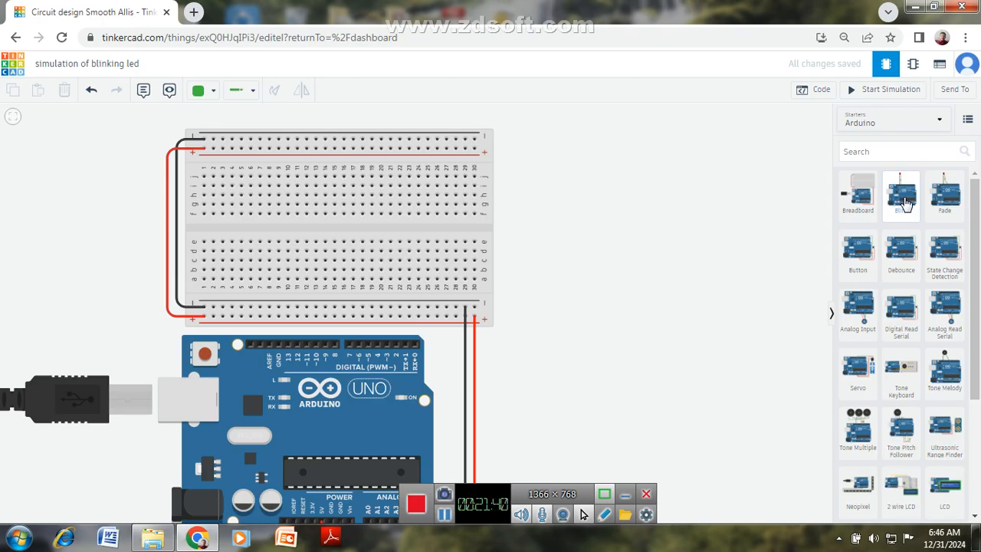
From the Basic components, place a resistor in column 9 and a red LED across columns 5 and 6 of the breadboard
left_click(874, 127)
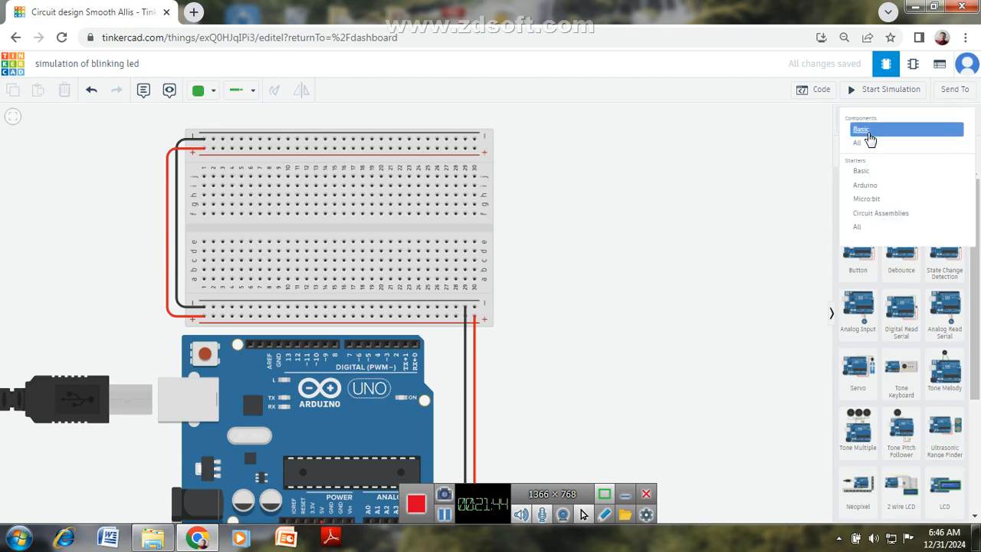
left_click(870, 130)
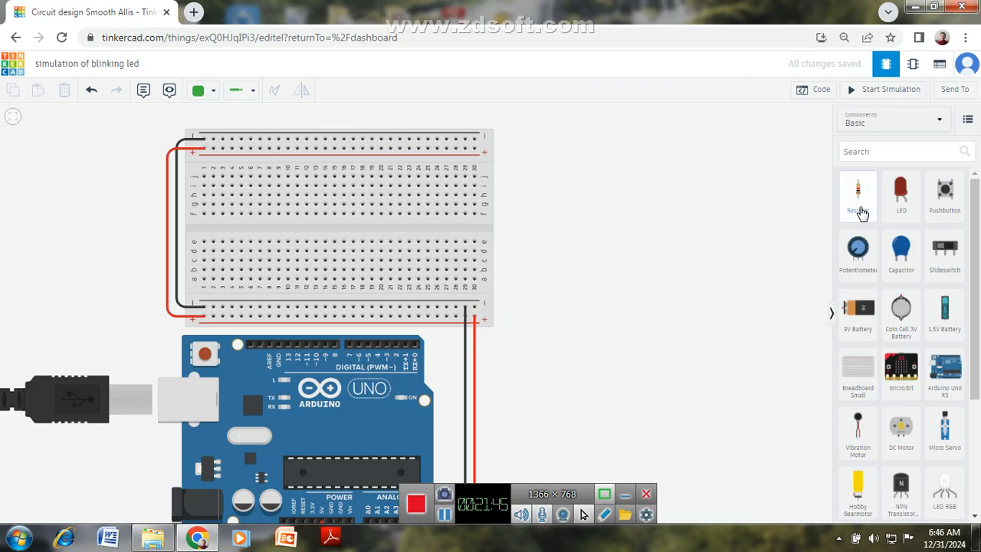
left_click_drag(862, 213, 285, 210)
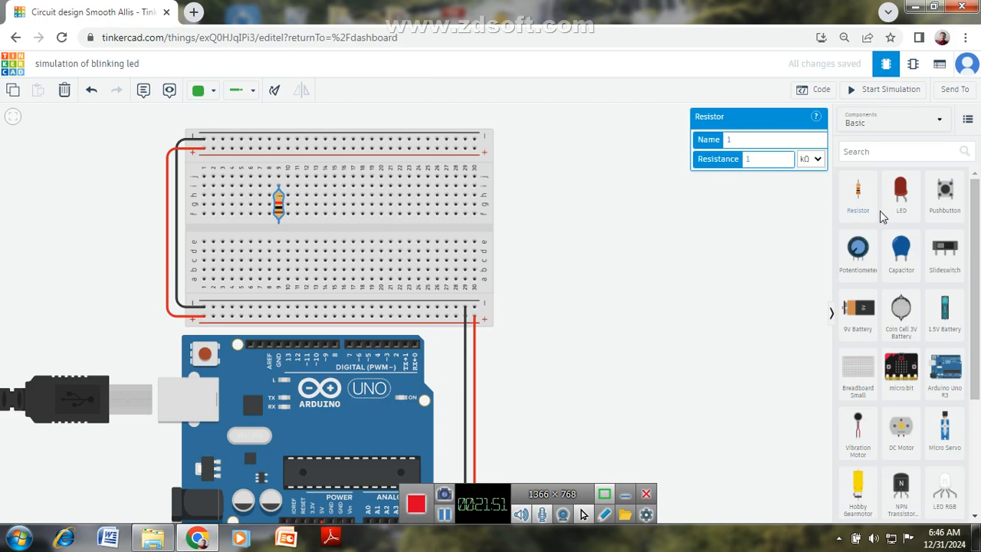
left_click(916, 211)
left_click_drag(916, 211, 250, 180)
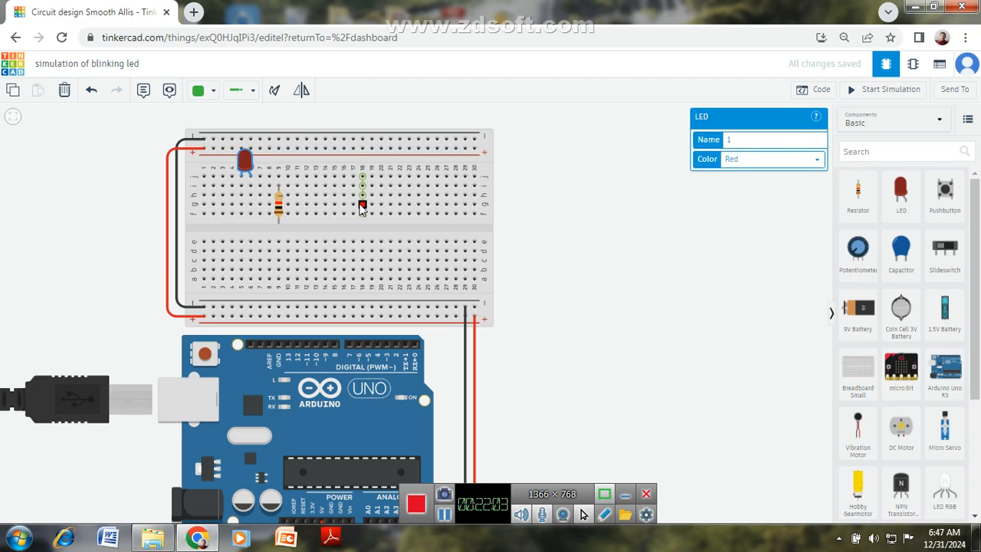
Wire the LED's cathode from breadboard column 5, row i, to the lower negative rail
left_click(240, 192)
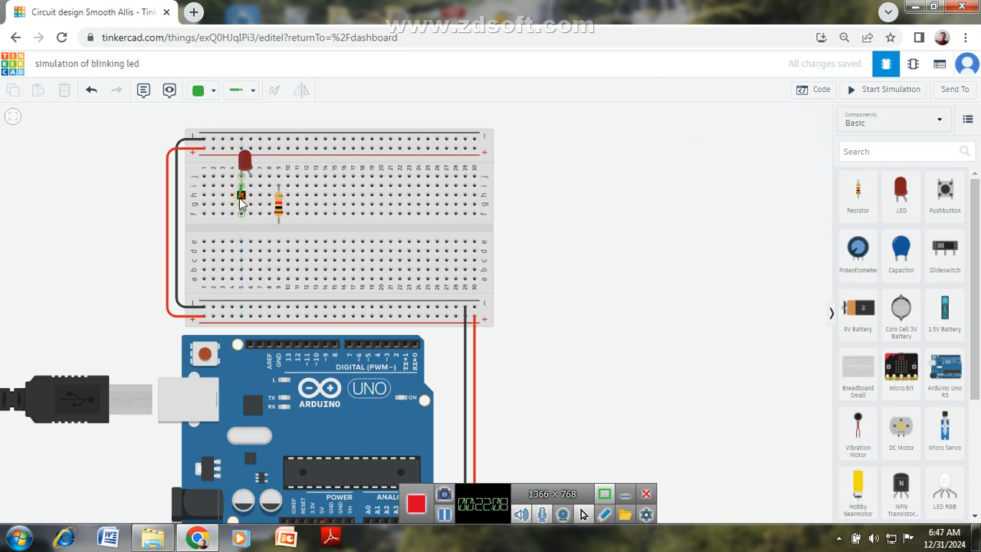
left_click(240, 182)
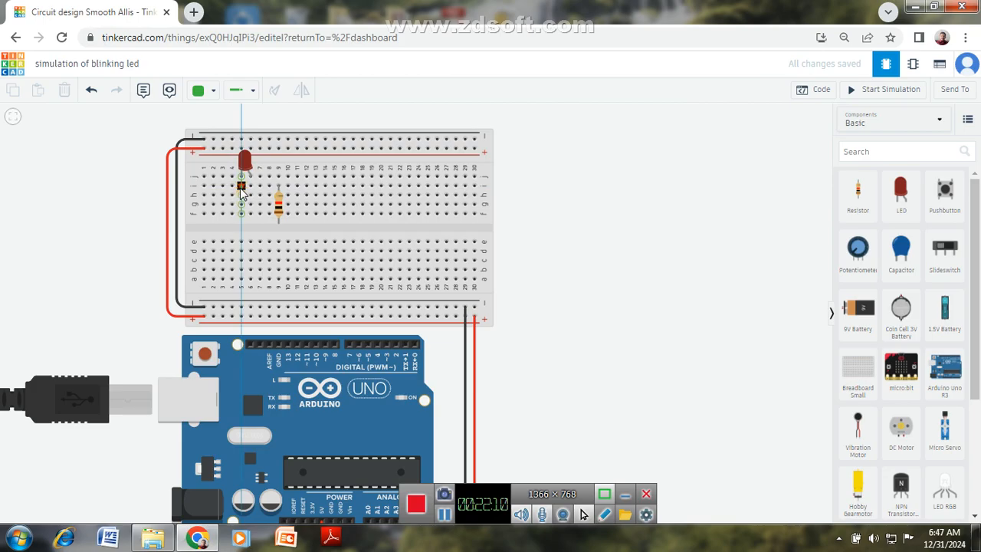
left_click(236, 297)
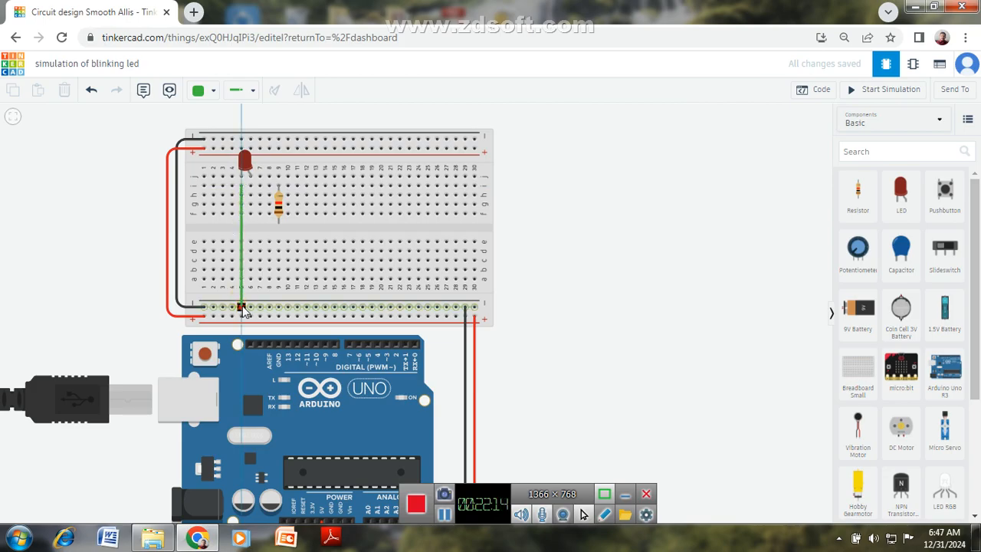
left_click(241, 308)
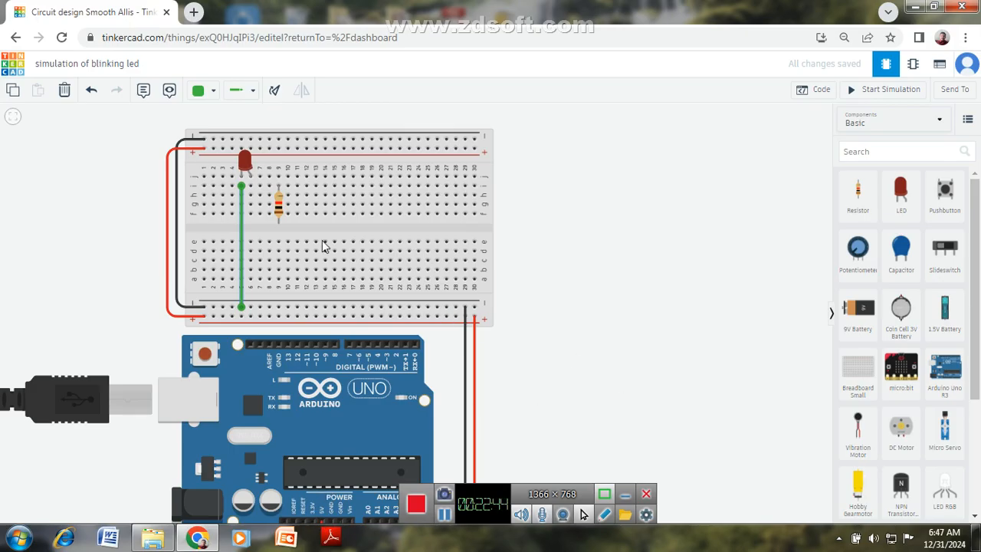
Rotate the resistor until it lies horizontally, with its legs in different breadboard columns
left_click(280, 213)
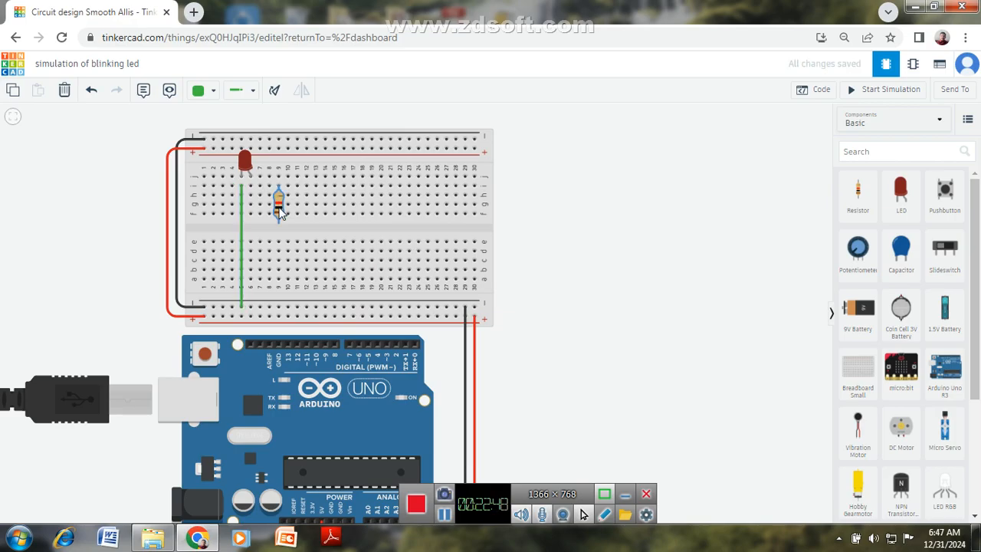
key("r")
key("r")
key("r")
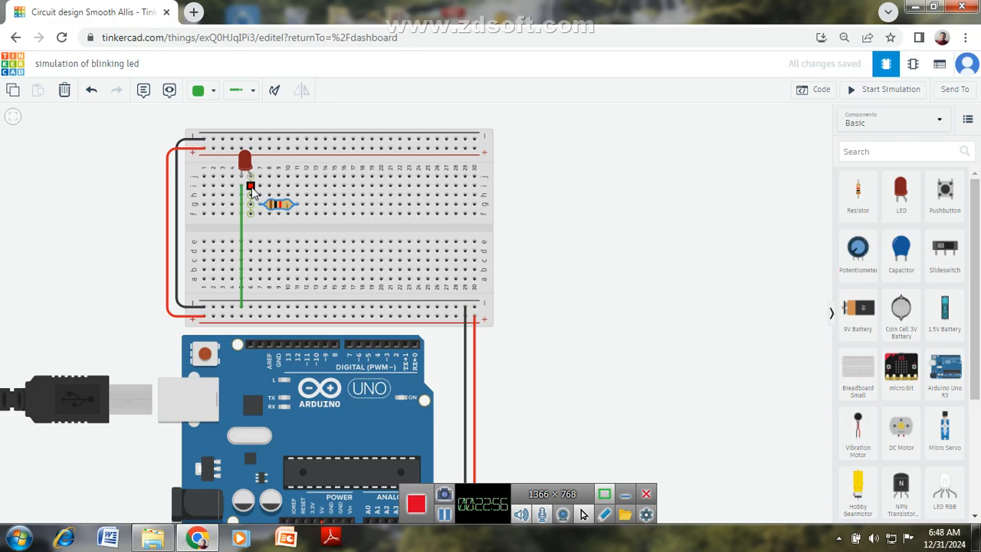
Wire the LED's anode in column 6 to the resistor in column 7, and the resistor's column 11 end to Arduino pin 11
left_click(251, 187)
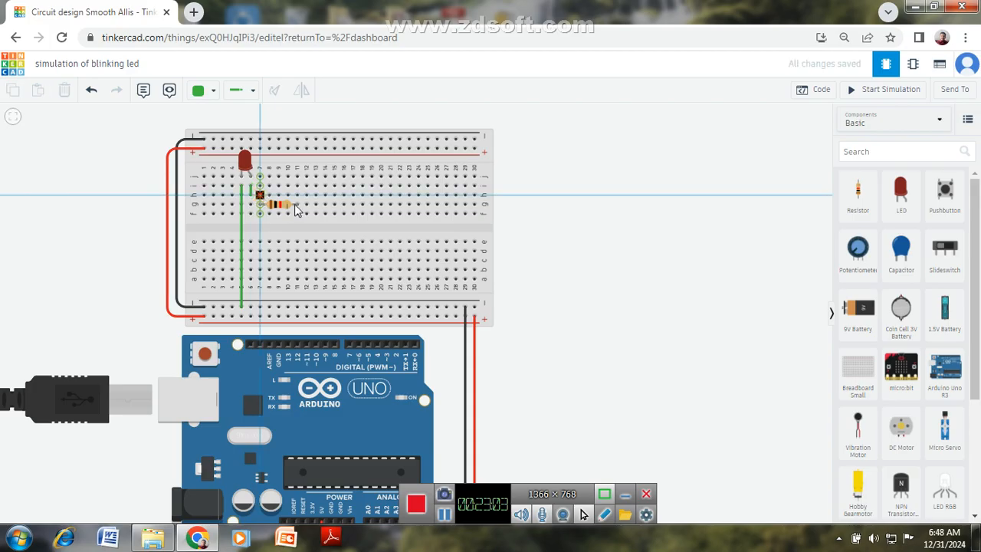
left_click(325, 195)
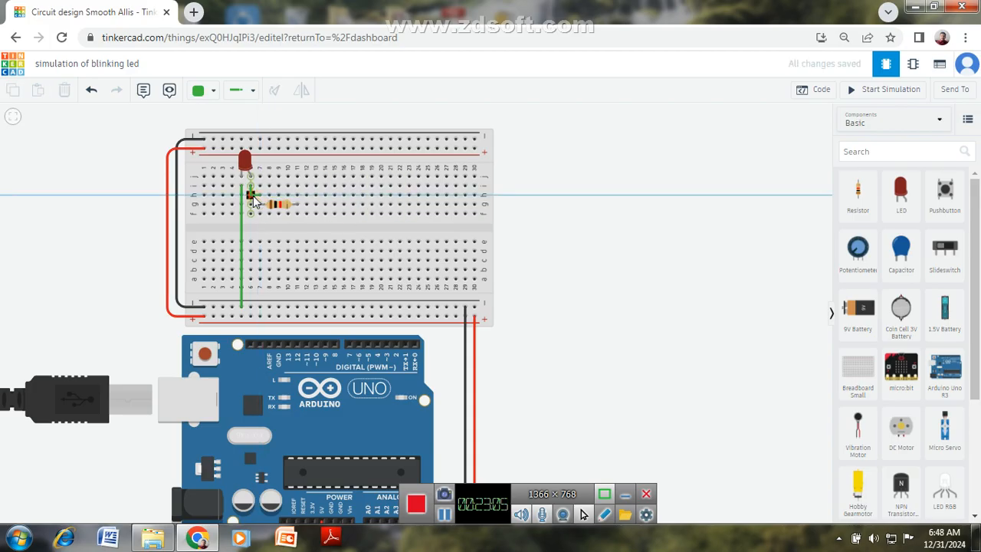
left_click(251, 197)
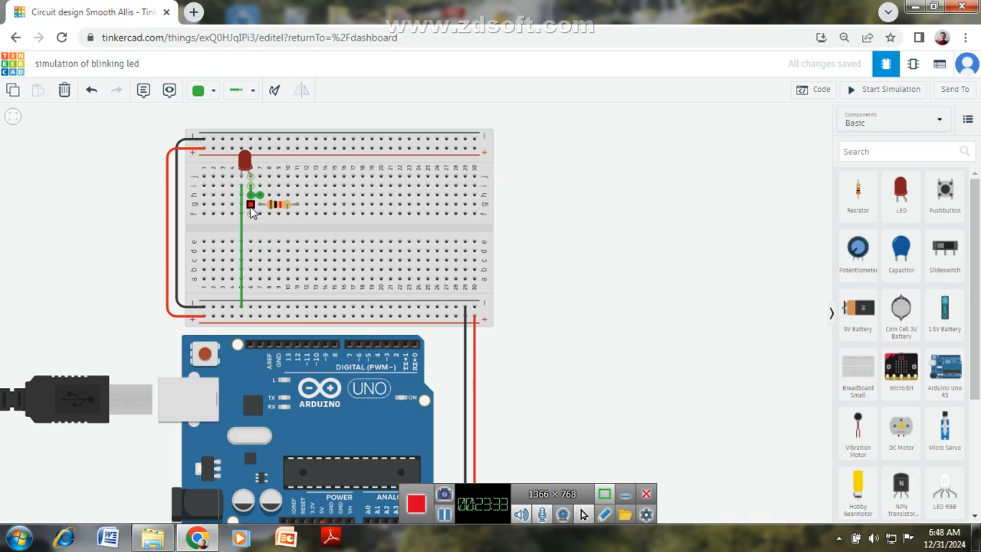
left_click_drag(304, 214, 306, 344)
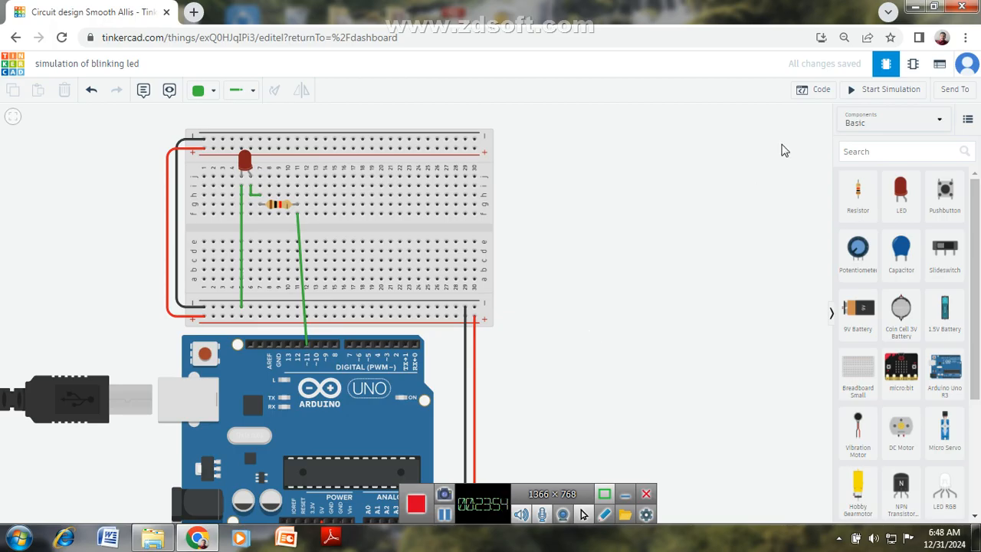
Show the Arduino code and change its edit mode from Blocks to Text
left_click(817, 92)
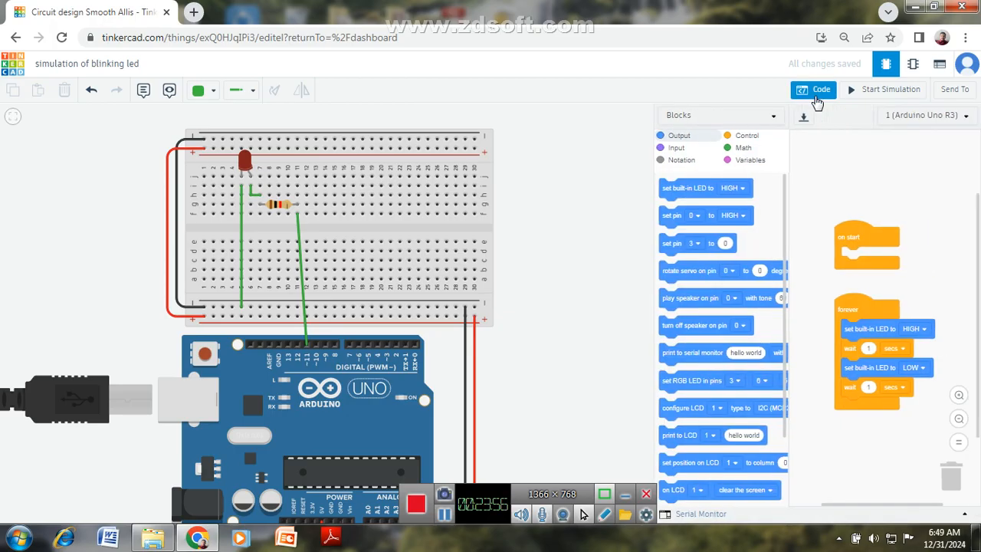
left_click(721, 115)
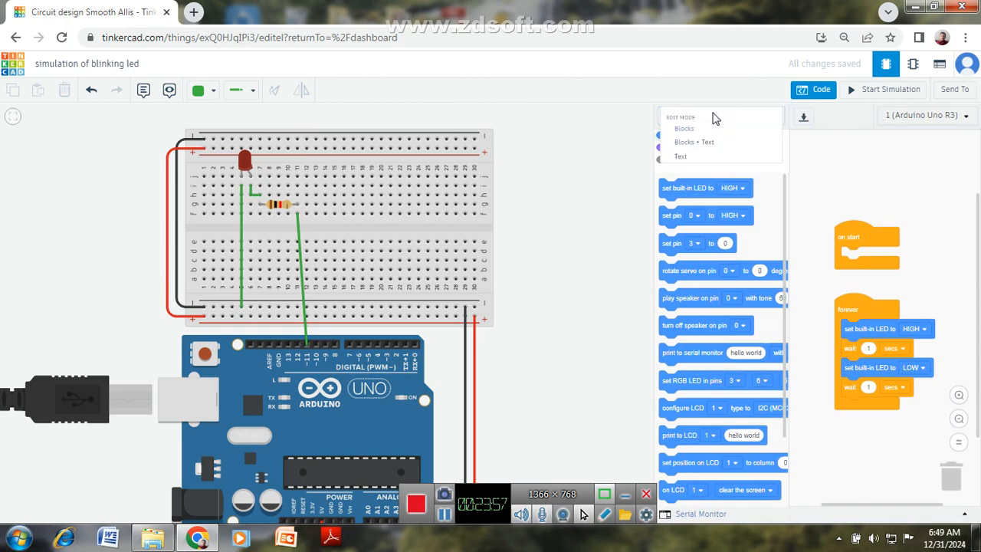
left_click(689, 158)
left_click(517, 318)
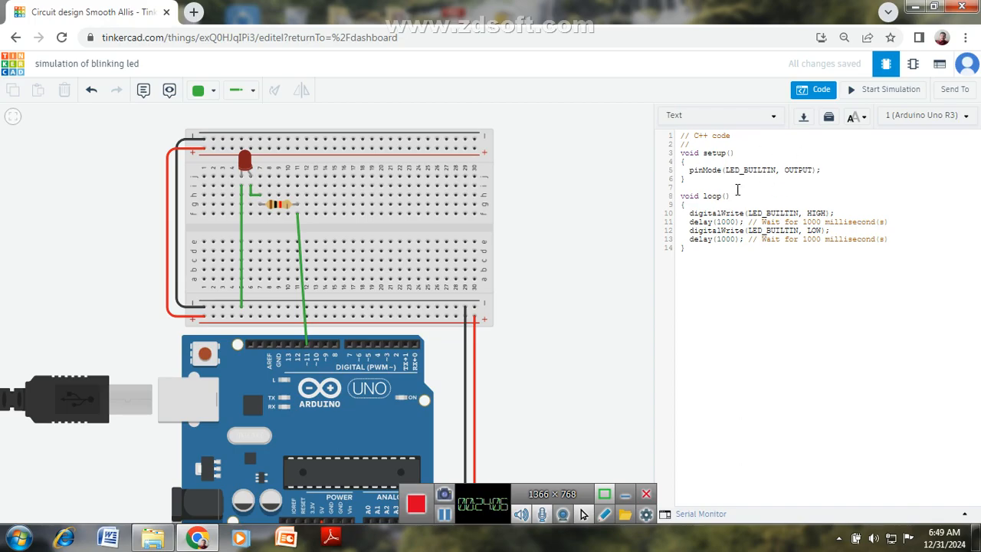
Replace LED_BUILTIN with 11 in the pinMode call of the setup function
left_click_drag(776, 171, 728, 175)
key("BackSpace")
type("11")
Replace LED_BUILTIN with 11 in the digitalWrite call that sets the pin HIGH
left_click(800, 215)
key("BackSpace")
key("BackSpace")
key("BackSpace")
key("BackSpace")
key("BackSpace")
key("BackSpace")
key("BackSpace")
key("BackSpace")
key("BackSpace")
key("BackSpace")
key("BackSpace")
type("11")
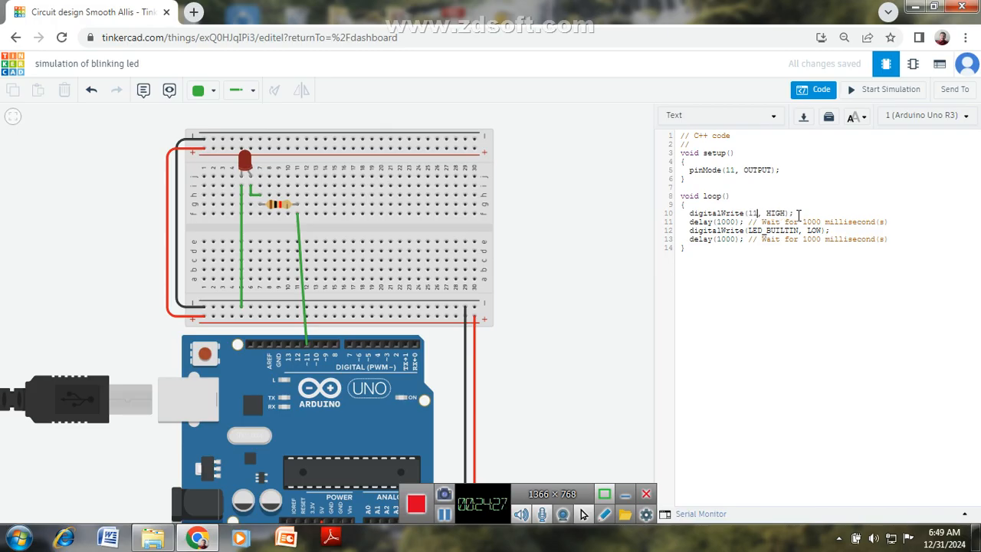
Replace LED_BUILTIN with 11 in the digitalWrite call that sets the pin LOW
left_click(800, 232)
key("BackSpace")
key("BackSpace")
key("BackSpace")
key("BackSpace")
key("BackSpace")
key("BackSpace")
key("BackSpace")
key("BackSpace")
key("BackSpace")
key("BackSpace")
key("BackSpace")
type("11")
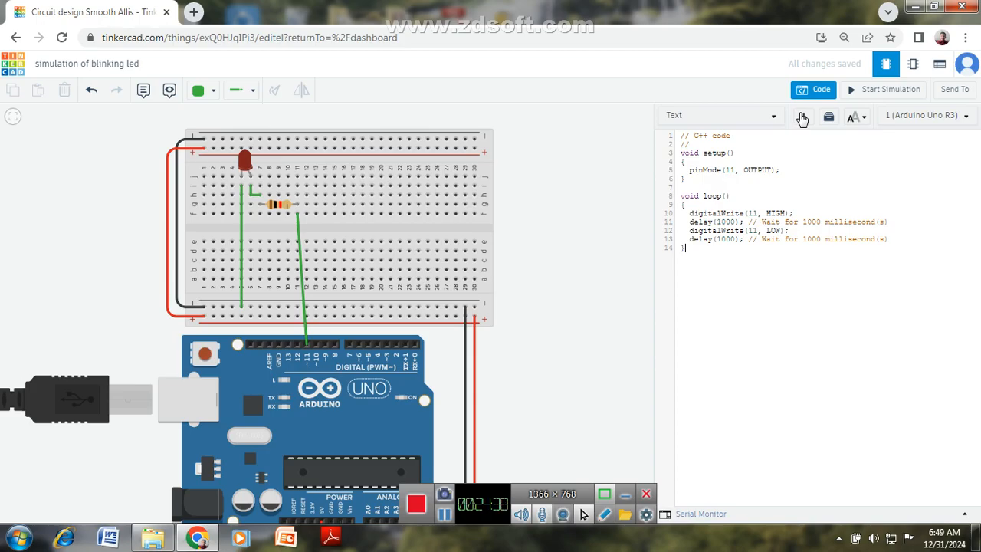
Hide the code editor and run the simulation for a few seconds to check the LED's blinking
left_click(816, 92)
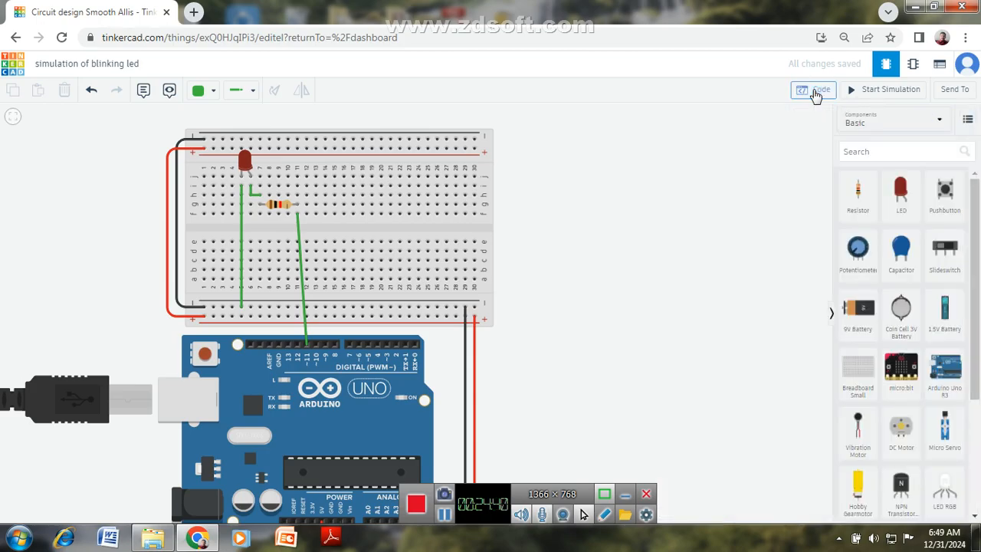
left_click(867, 98)
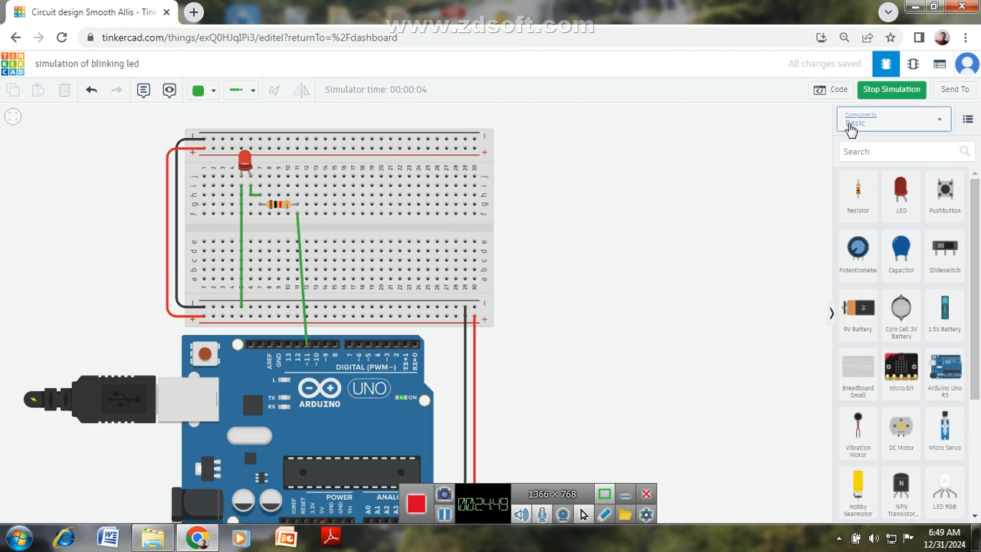
left_click(884, 92)
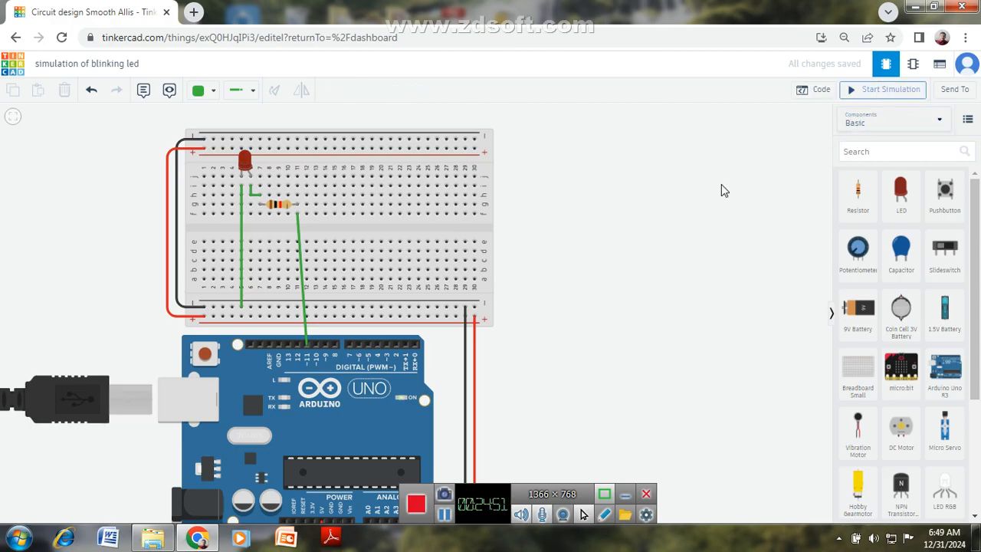
Delete the resistor and reroute the LED anode's wire from column 7 directly to Arduino pin 11
left_click(282, 204)
key("Delete")
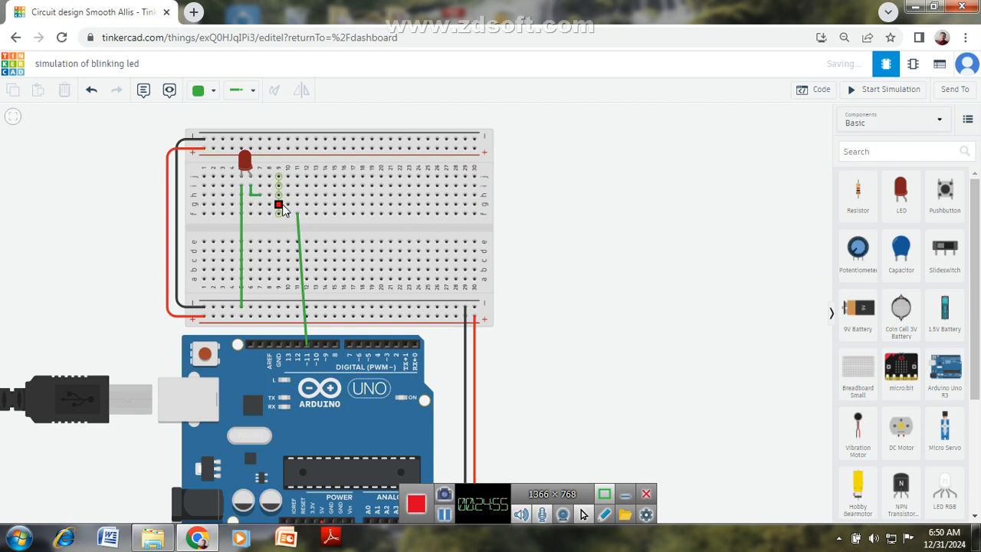
left_click(260, 196)
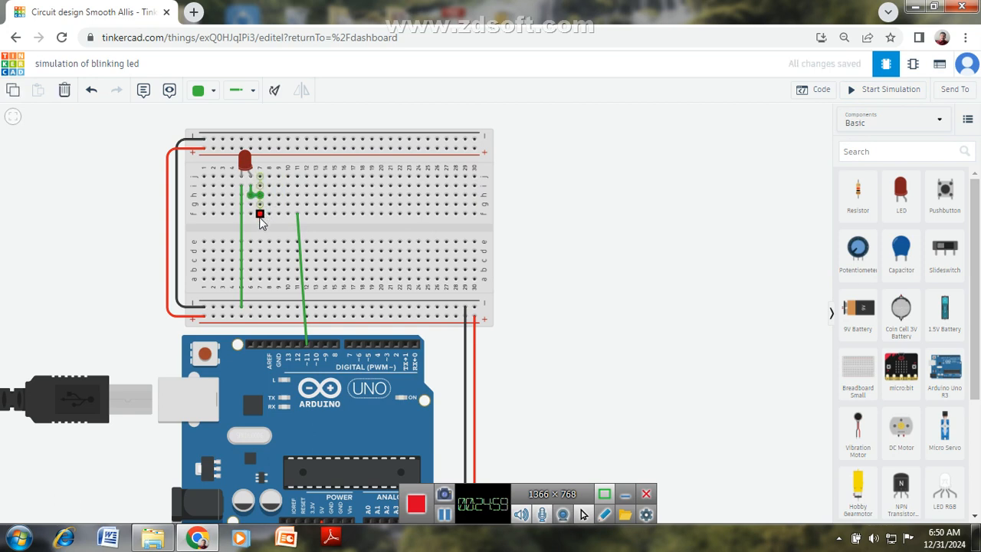
left_click_drag(260, 196, 304, 344)
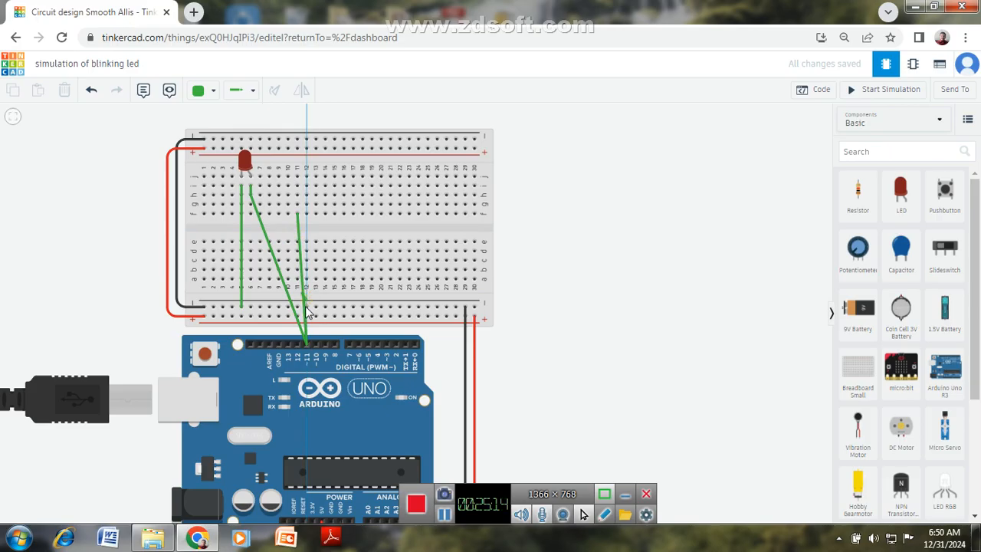
Delete the leftover wire that runs from breadboard column 11 to Arduino pin 11
left_click(306, 345)
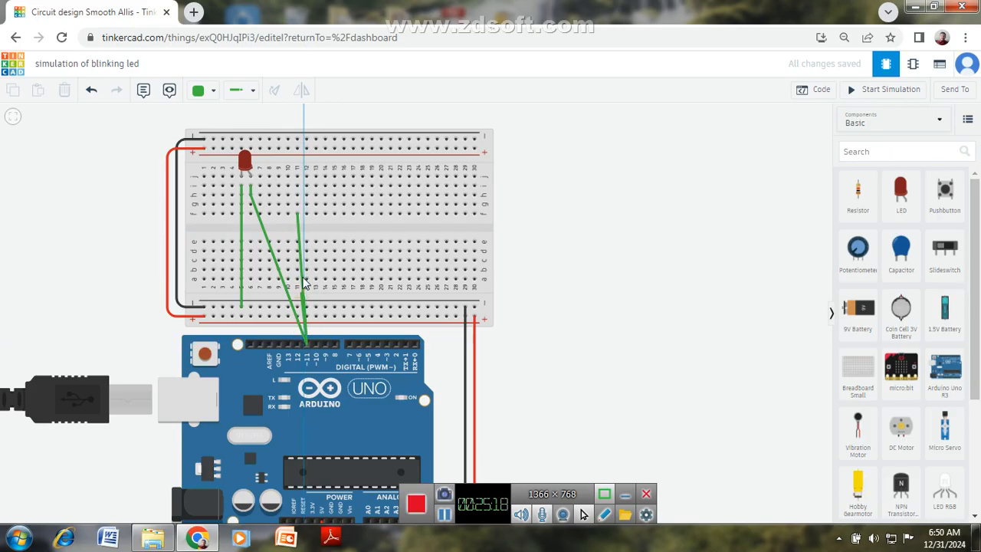
left_click(364, 276)
key("Delete")
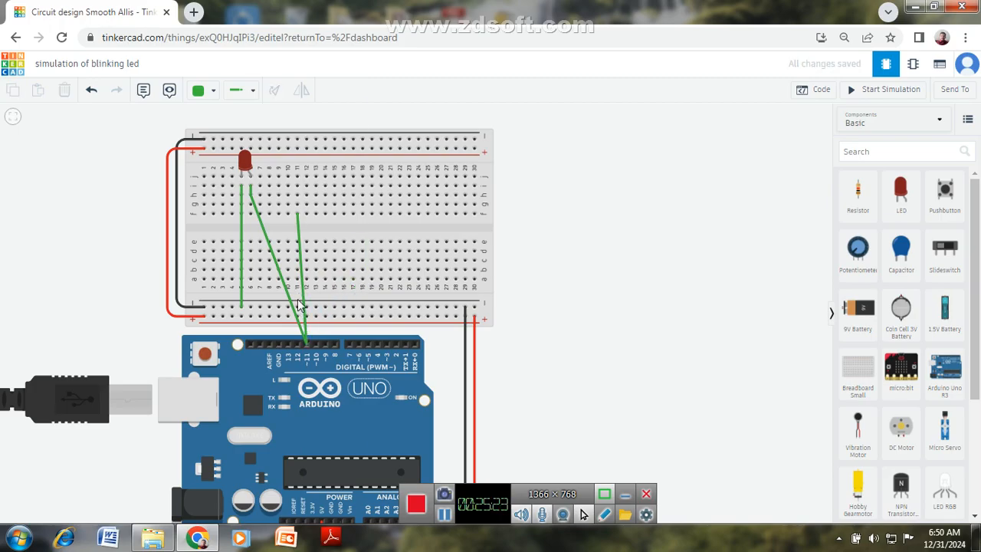
left_click(303, 308)
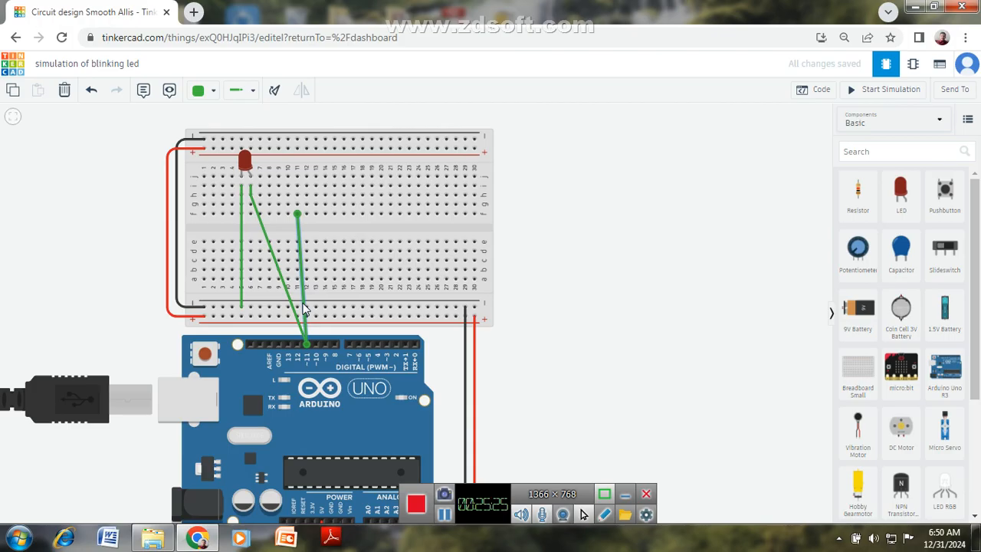
key("Delete")
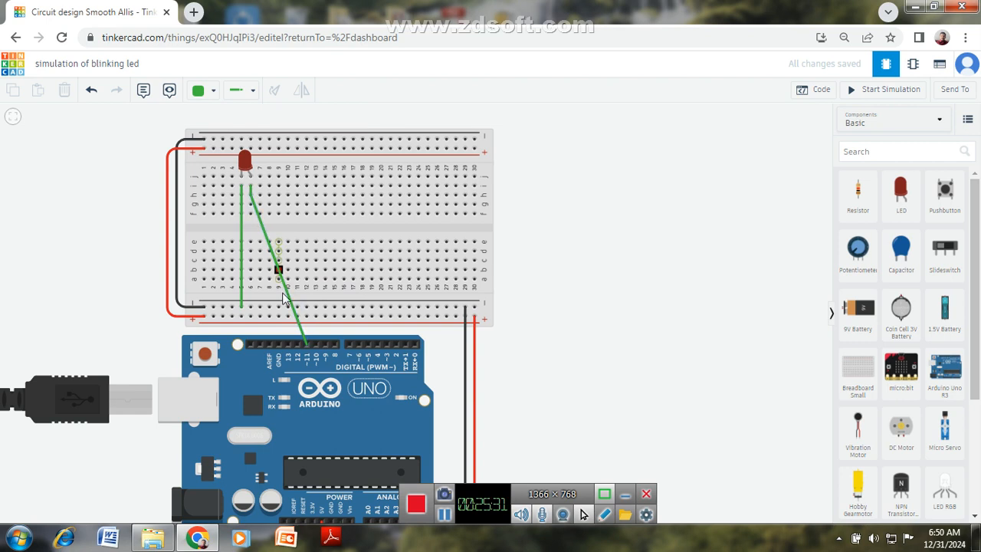
left_click(306, 342)
Run the simulation without the resistor, examine the warning on the LED, and stop the simulation
left_click(889, 90)
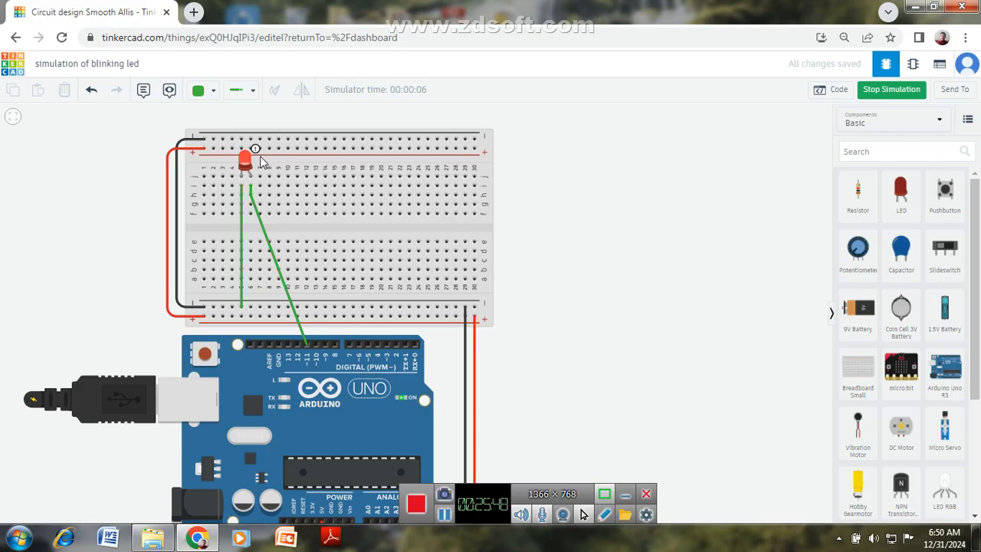
mouse_move(246, 175)
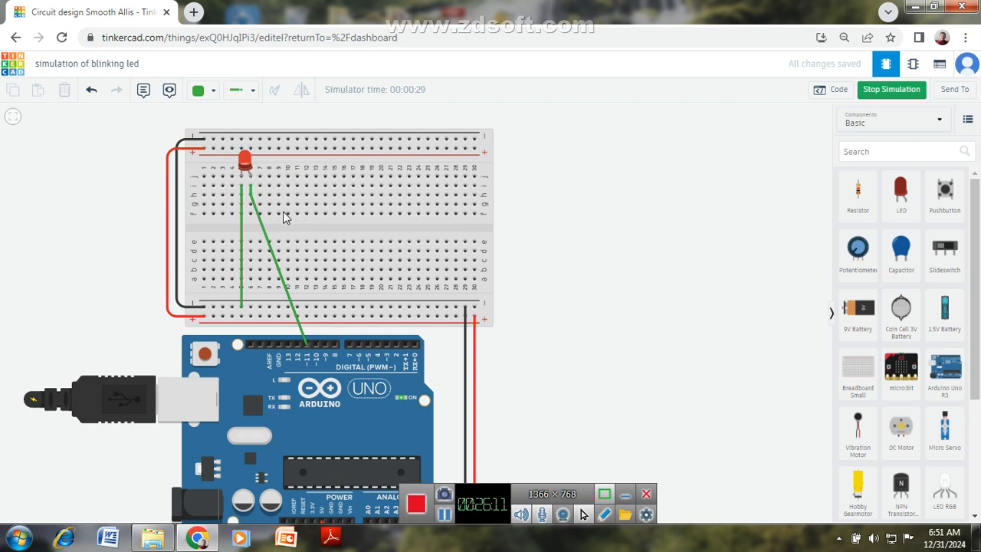
left_click(905, 90)
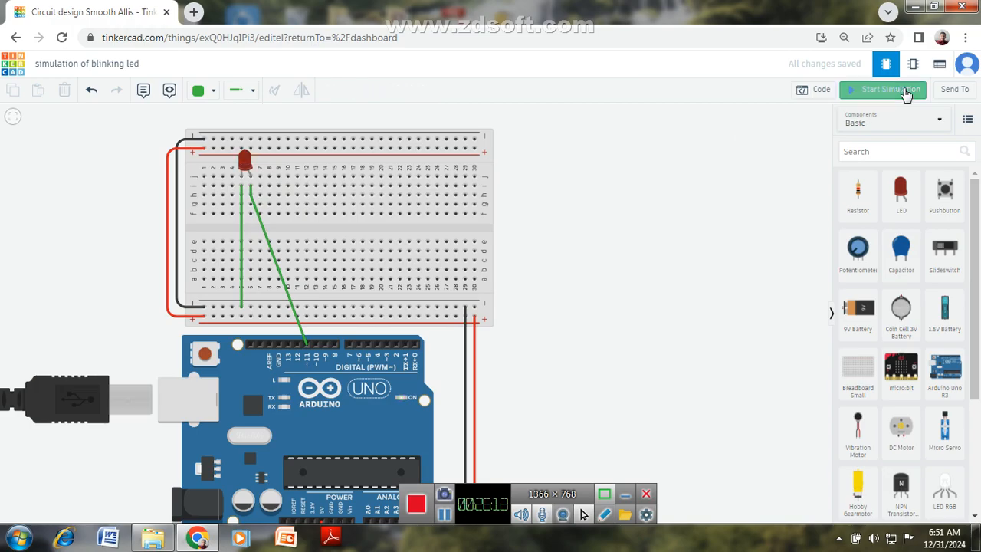